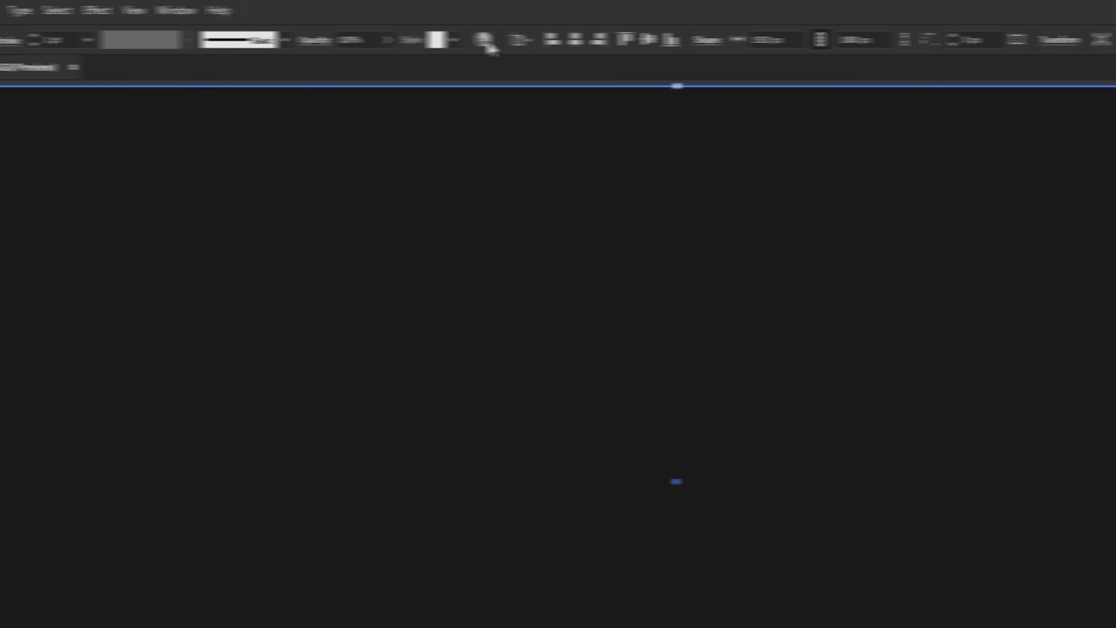
# Lock the dark background rectangle so it cannot be selected.
pyautogui.click(149, 11)
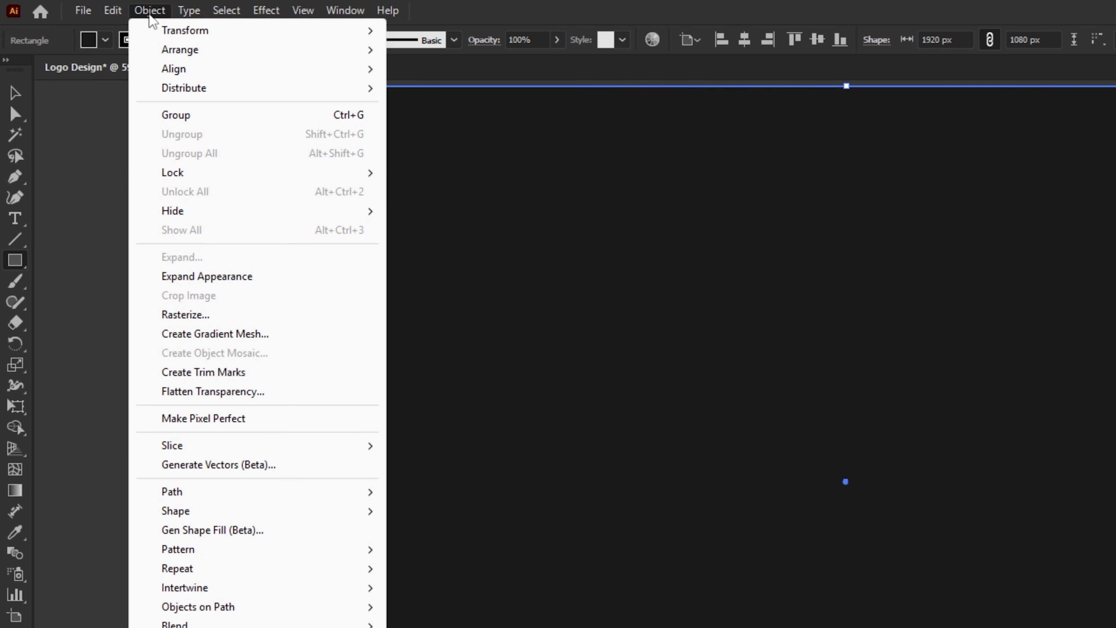
pyautogui.moveTo(274, 175)
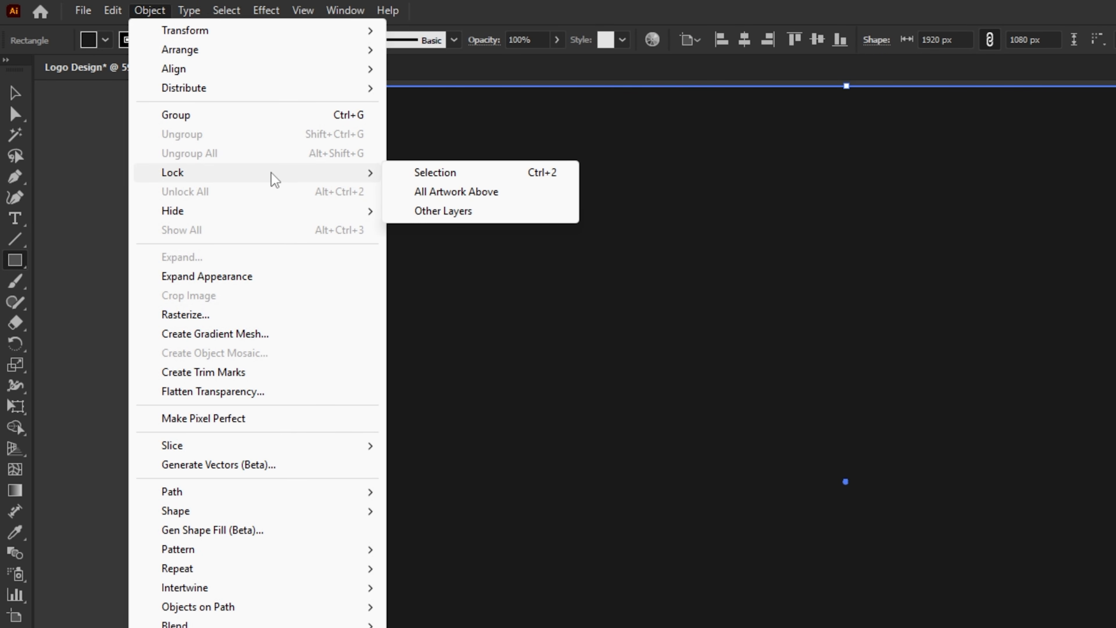
pyautogui.click(457, 176)
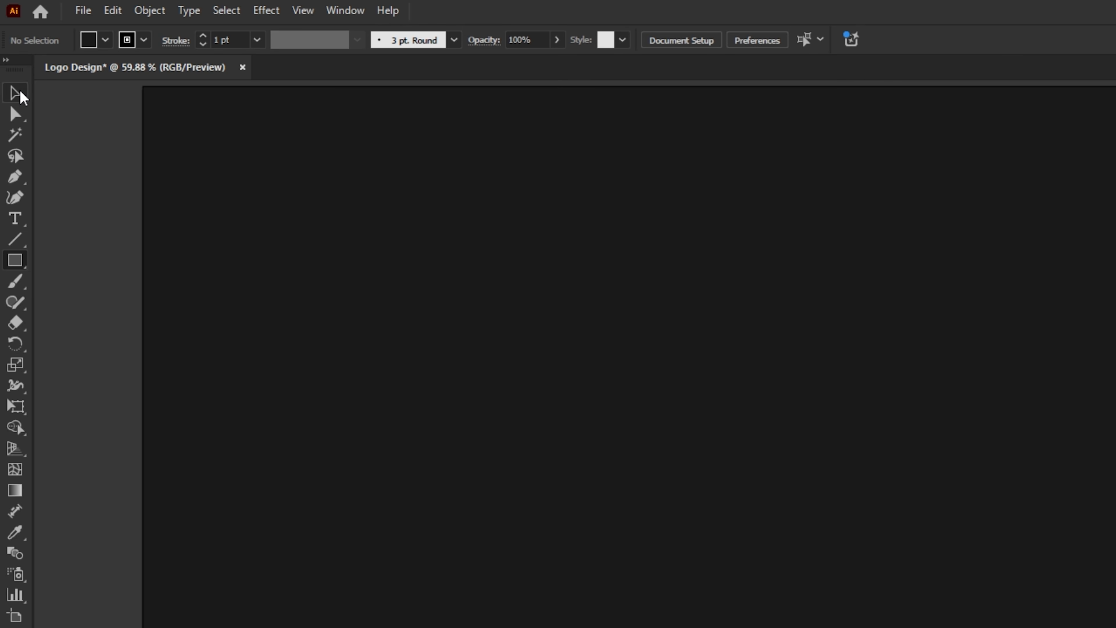
pyautogui.click(15, 92)
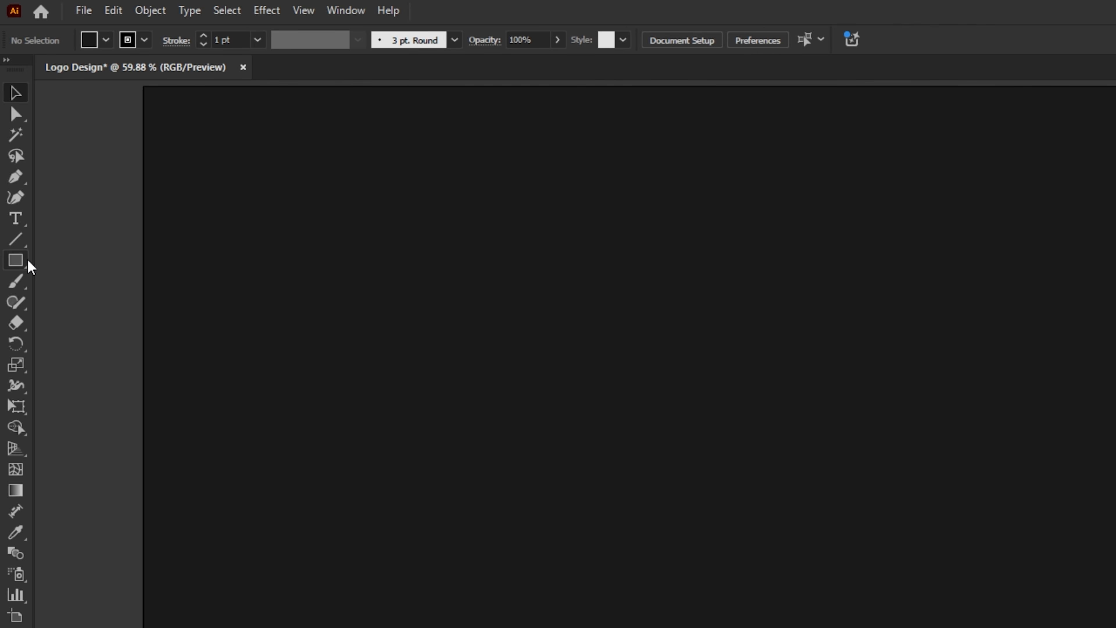
# Create a white-filled polygon on the artboard with a 70 px radius and 3 sides.
pyautogui.rightClick(29, 266)
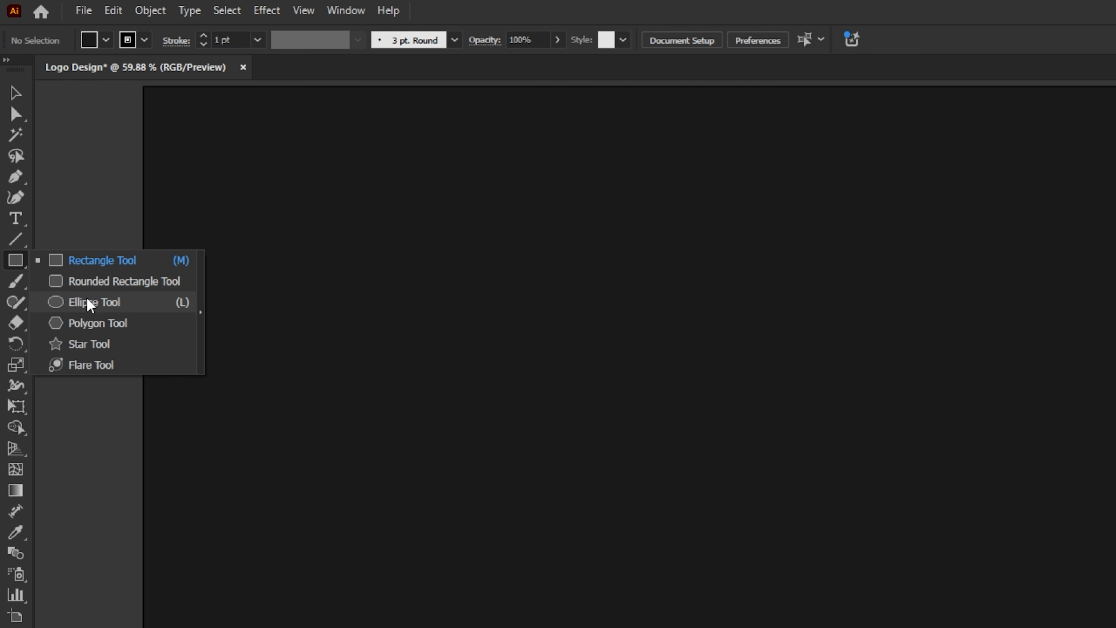
pyautogui.click(136, 326)
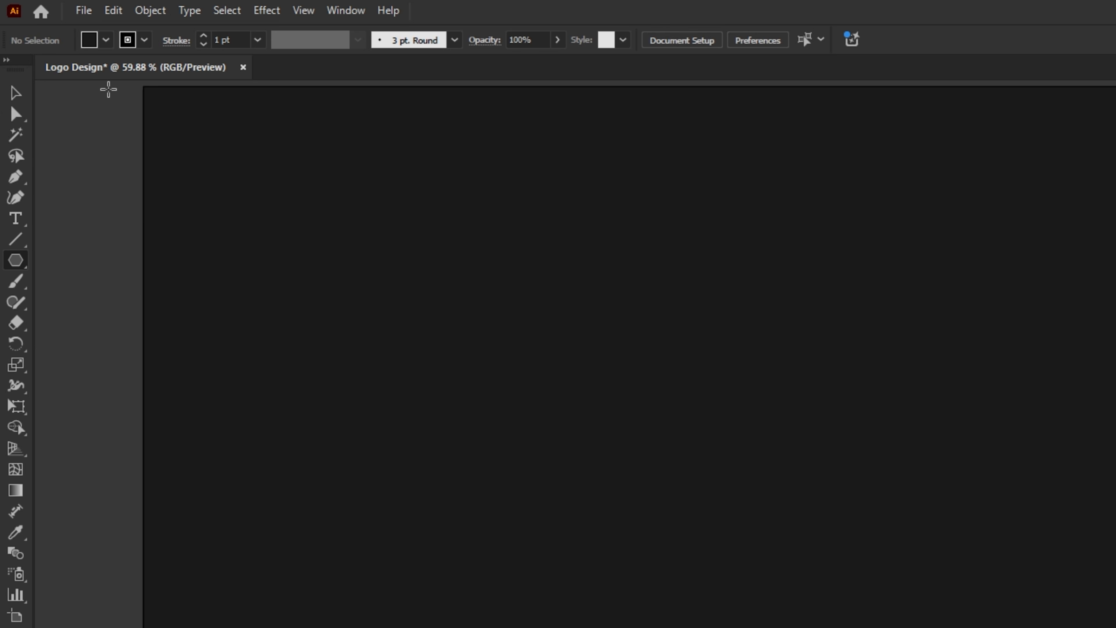
pyautogui.click(106, 41)
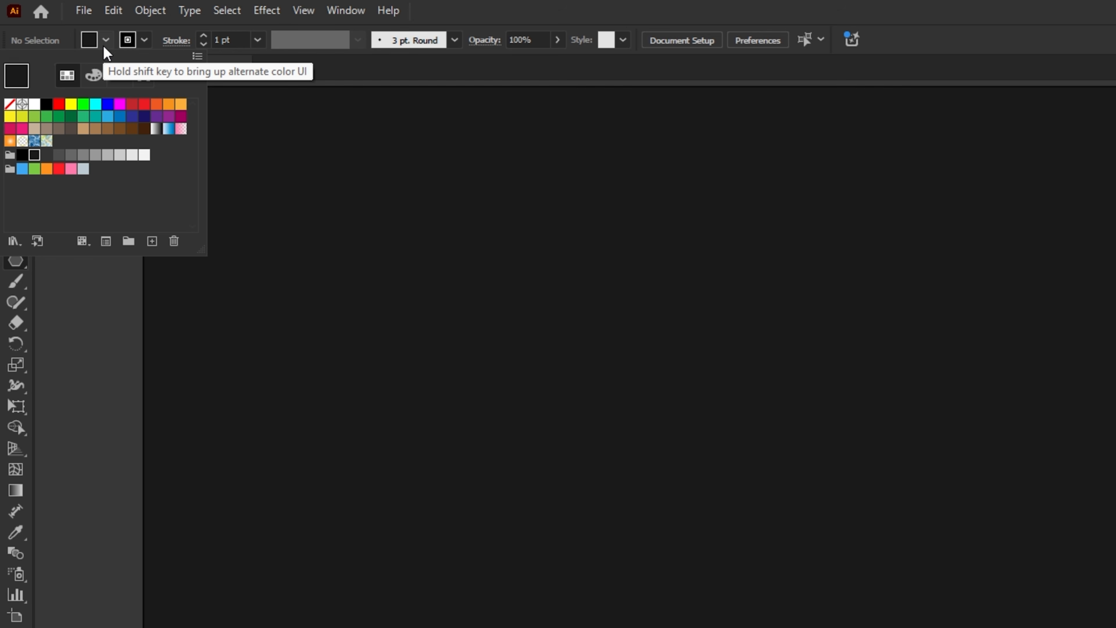
pyautogui.click(34, 106)
pyautogui.click(55, 42)
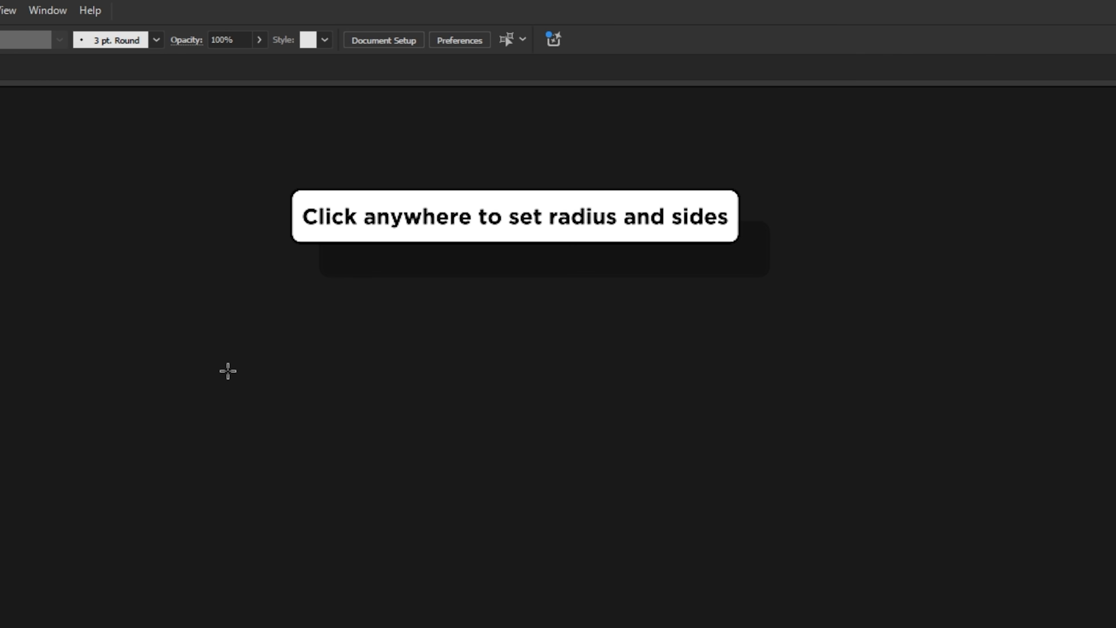
pyautogui.click(228, 370)
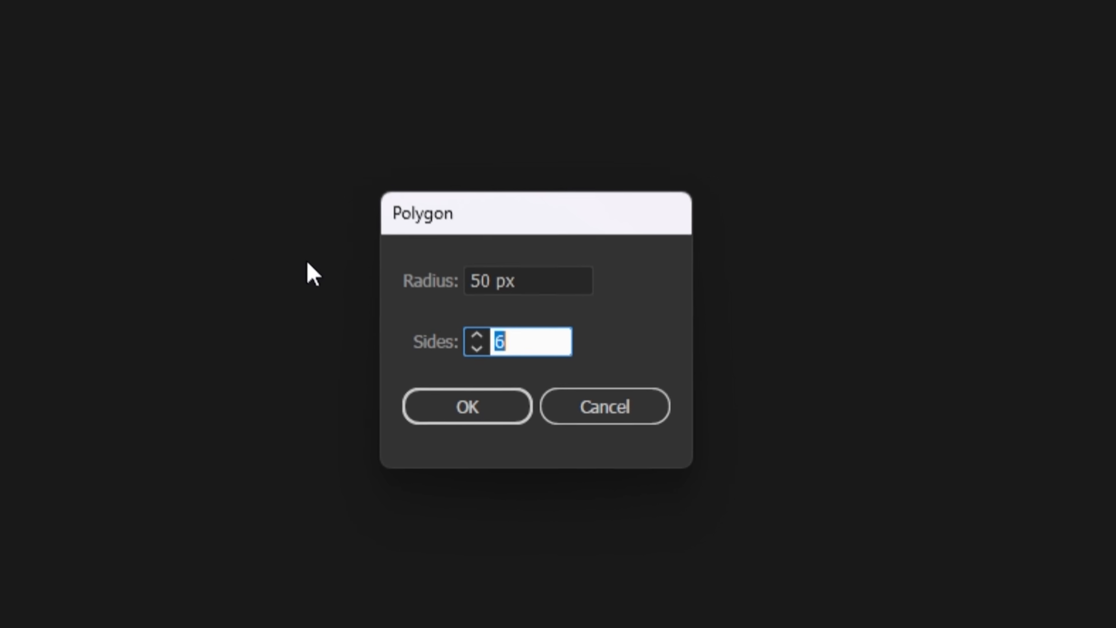
pyautogui.moveTo(529, 264); pyautogui.dragTo(418, 272)
pyautogui.write('70')
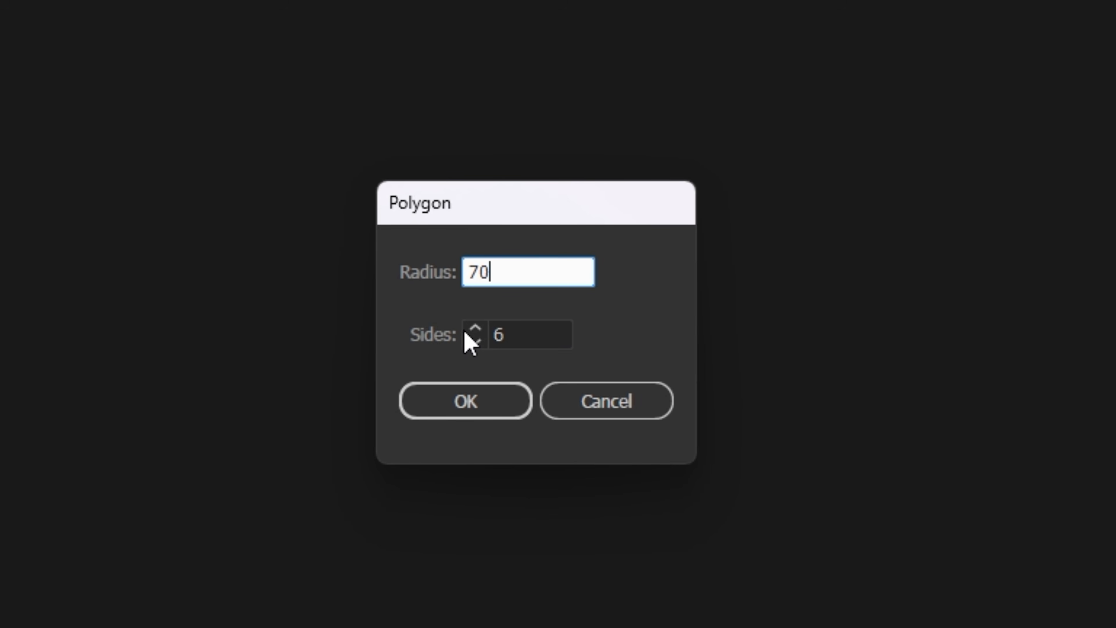
pyautogui.click(475, 342)
pyautogui.click(475, 342)
pyautogui.click(614, 343)
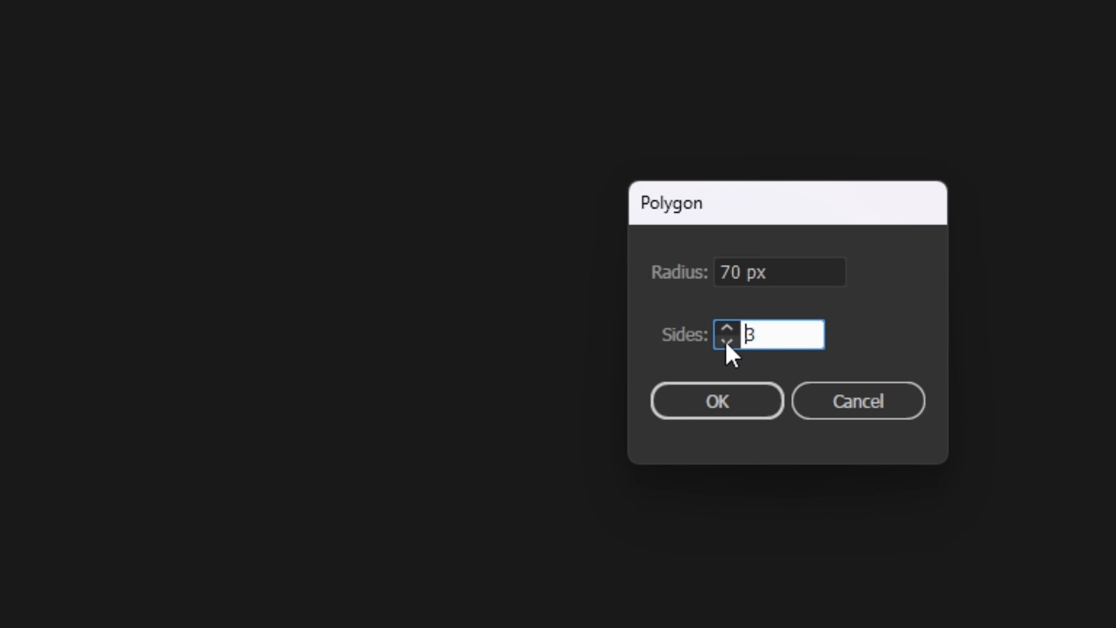
pyautogui.click(727, 402)
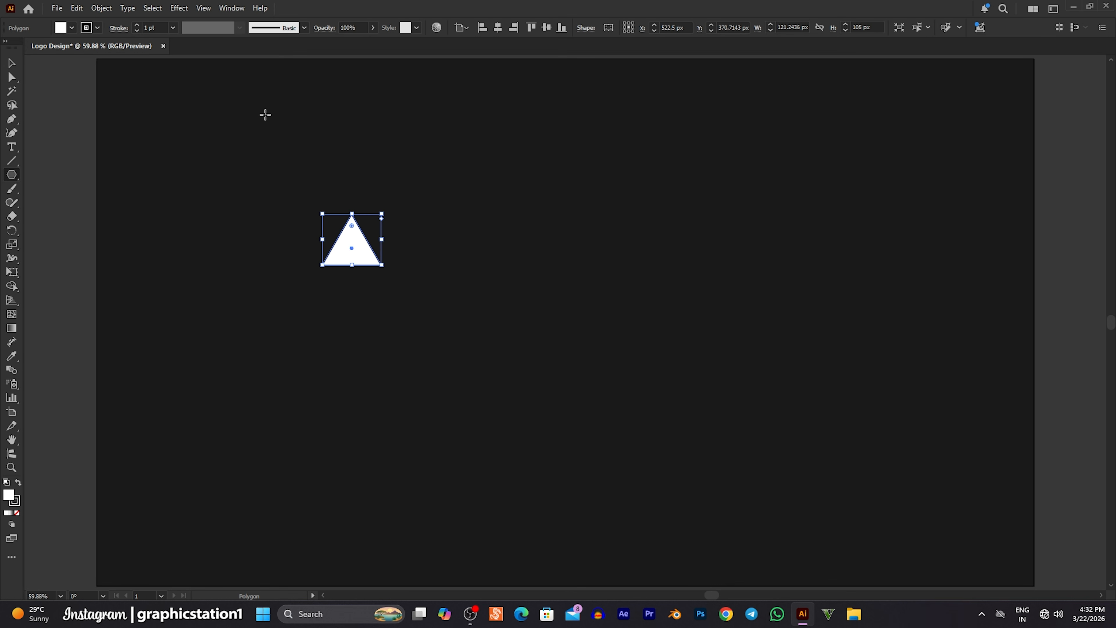
# Set the white triangle's stroke weight to 2 pt.
pyautogui.click(17, 65)
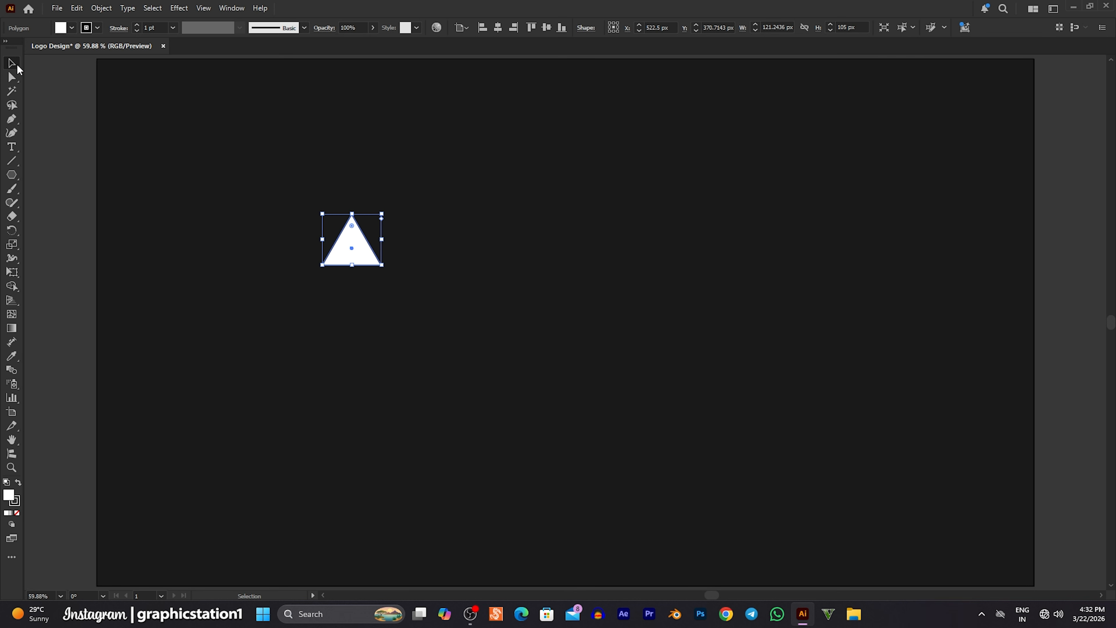
pyautogui.click(194, 170)
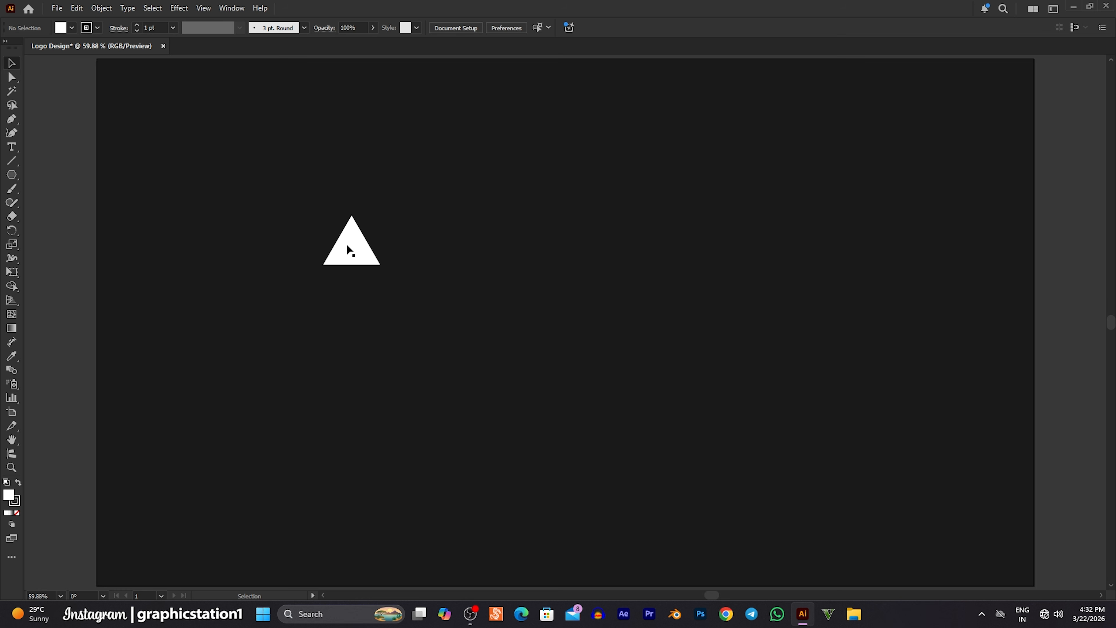
pyautogui.click(348, 250)
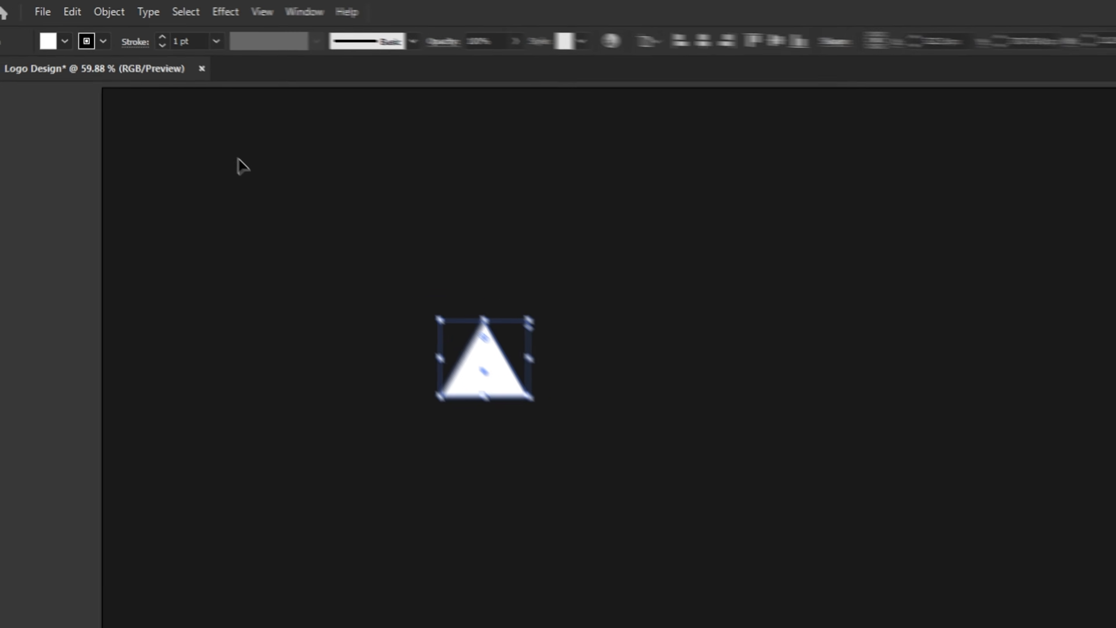
pyautogui.click(126, 31)
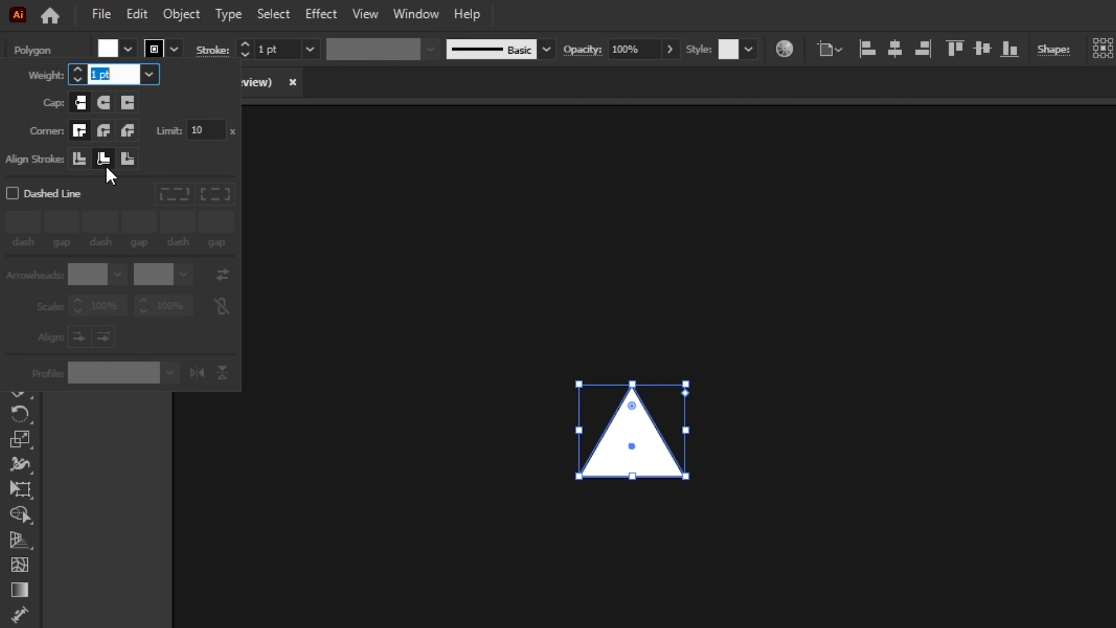
pyautogui.click(78, 70)
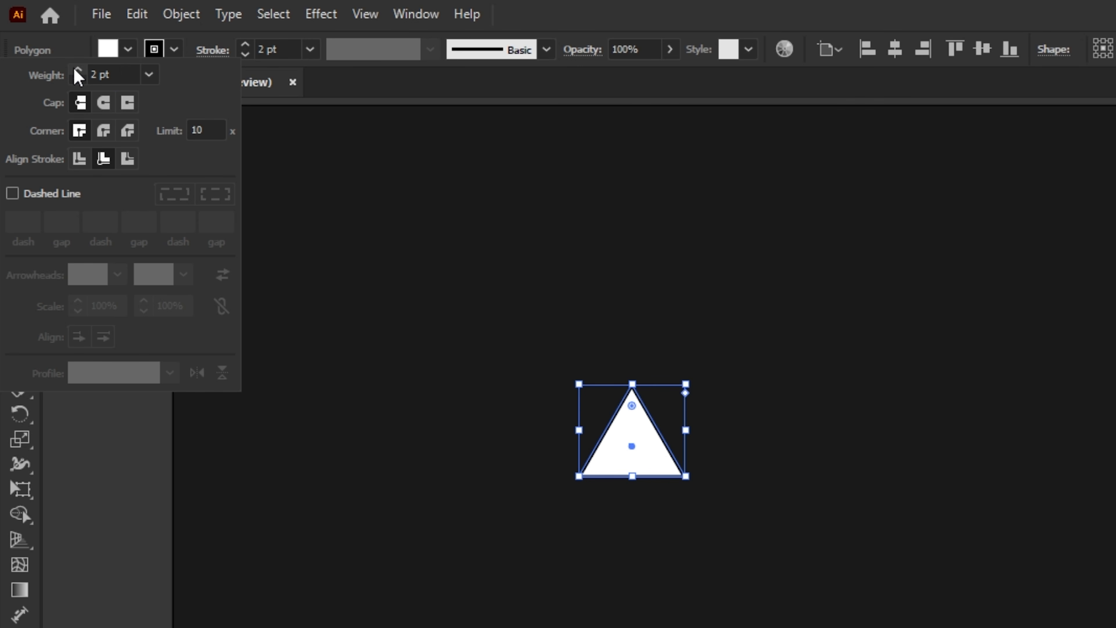
pyautogui.click(360, 95)
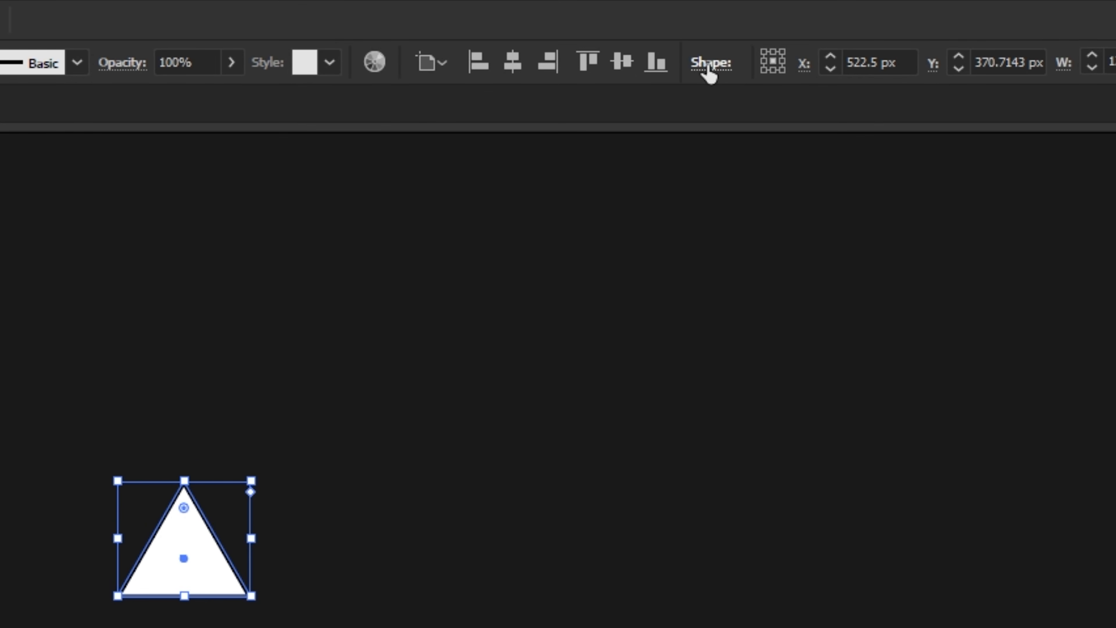
# Round the triangle's corners with a 10 px corner radius.
pyautogui.click(710, 65)
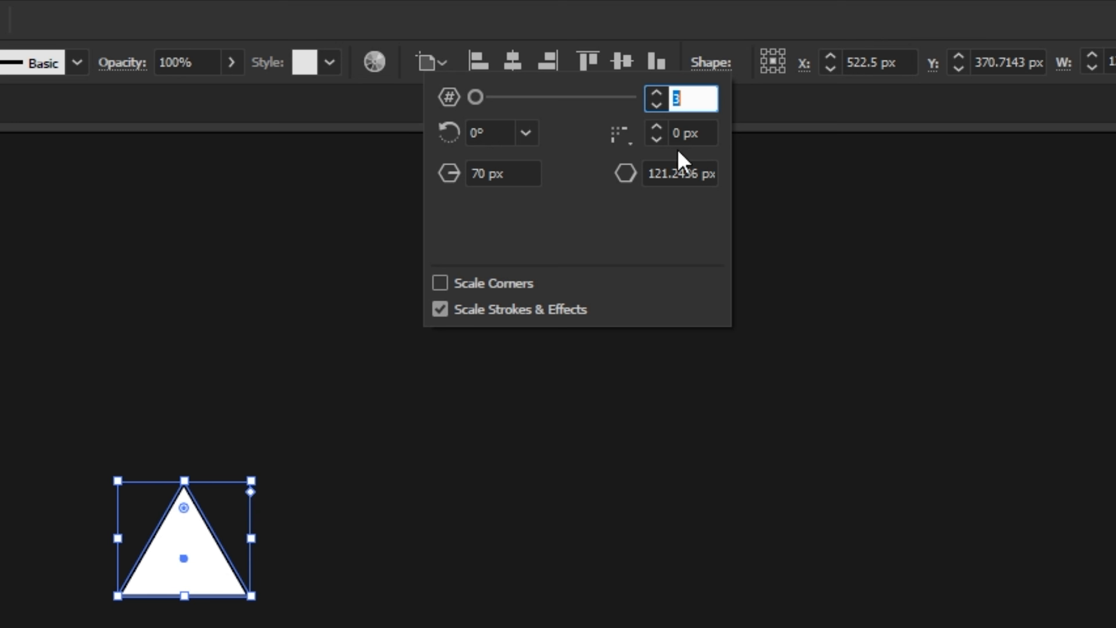
pyautogui.click(657, 133)
pyautogui.click(657, 133)
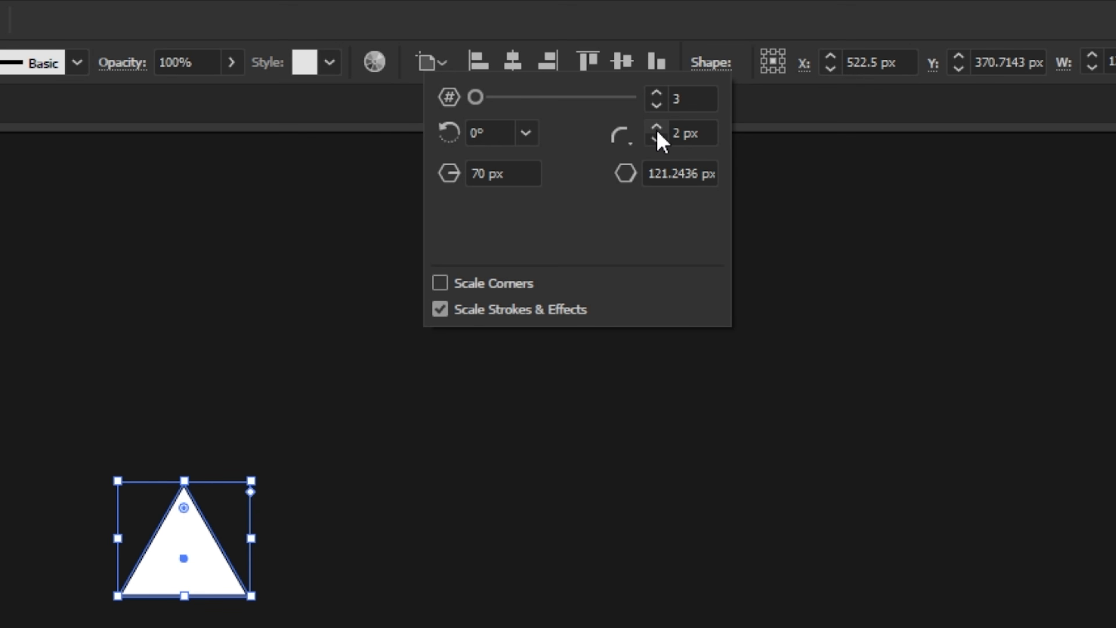
pyautogui.click(657, 133)
pyautogui.click(658, 133)
pyautogui.click(657, 132)
pyautogui.click(657, 133)
pyautogui.click(658, 133)
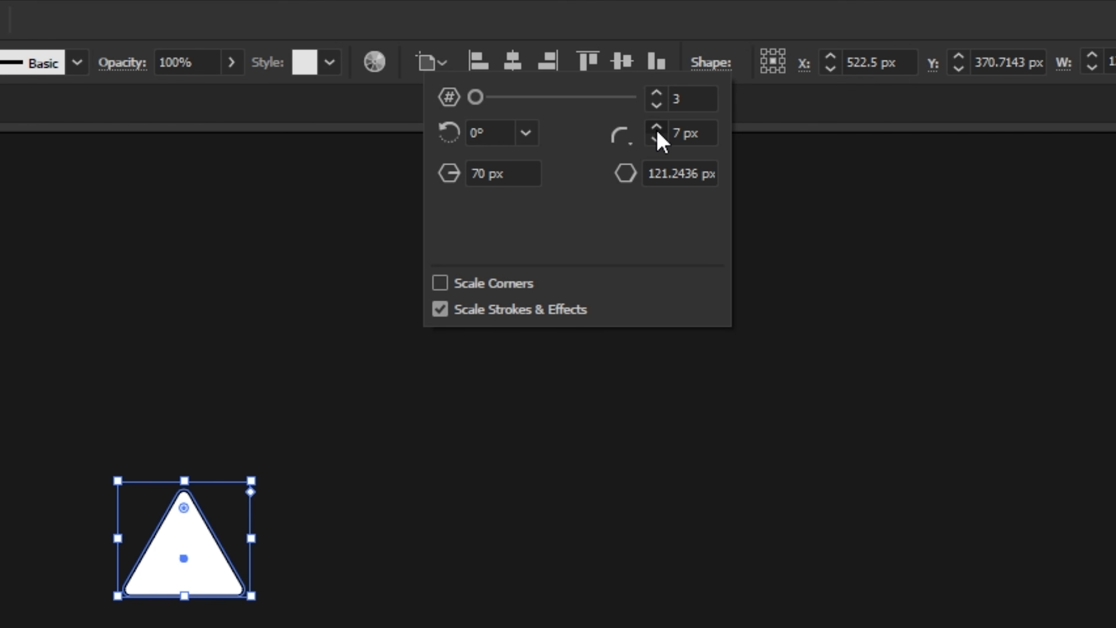
pyautogui.click(657, 133)
pyautogui.click(657, 133)
pyautogui.click(657, 133)
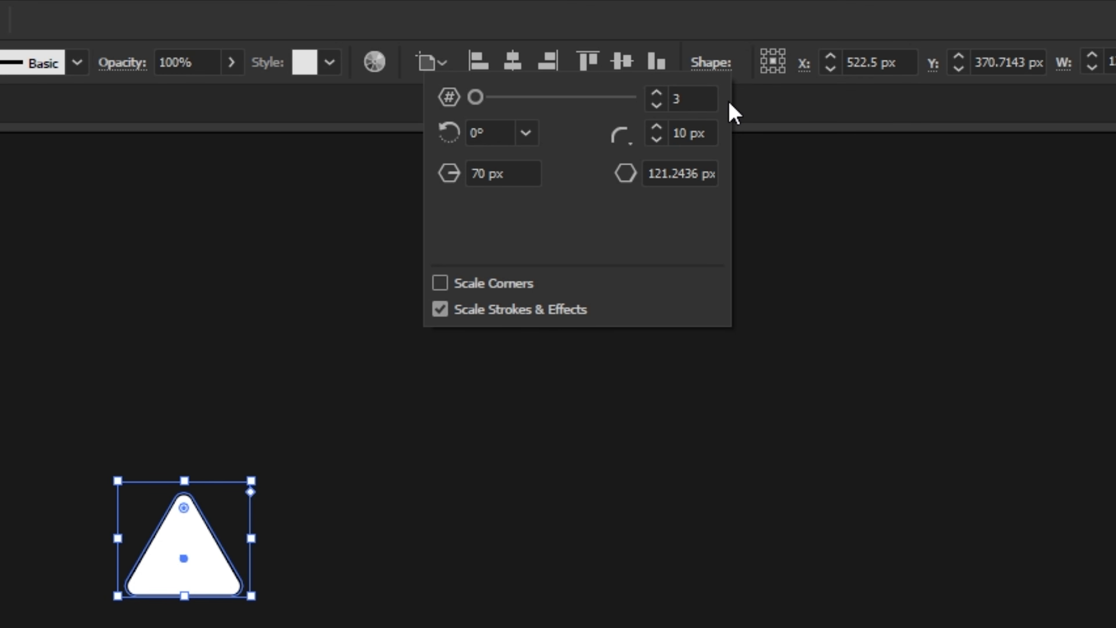
pyautogui.click(736, 142)
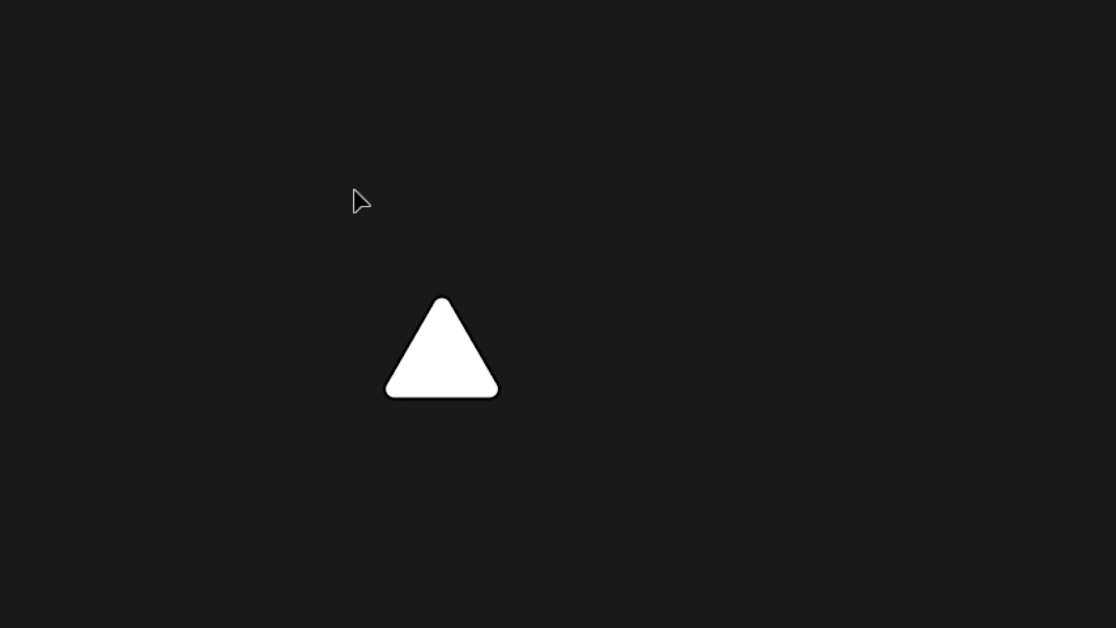
# Copy the rounded triangle, paste it in place, and move the copy horizontally about 162 px to the right.
pyautogui.click(443, 374)
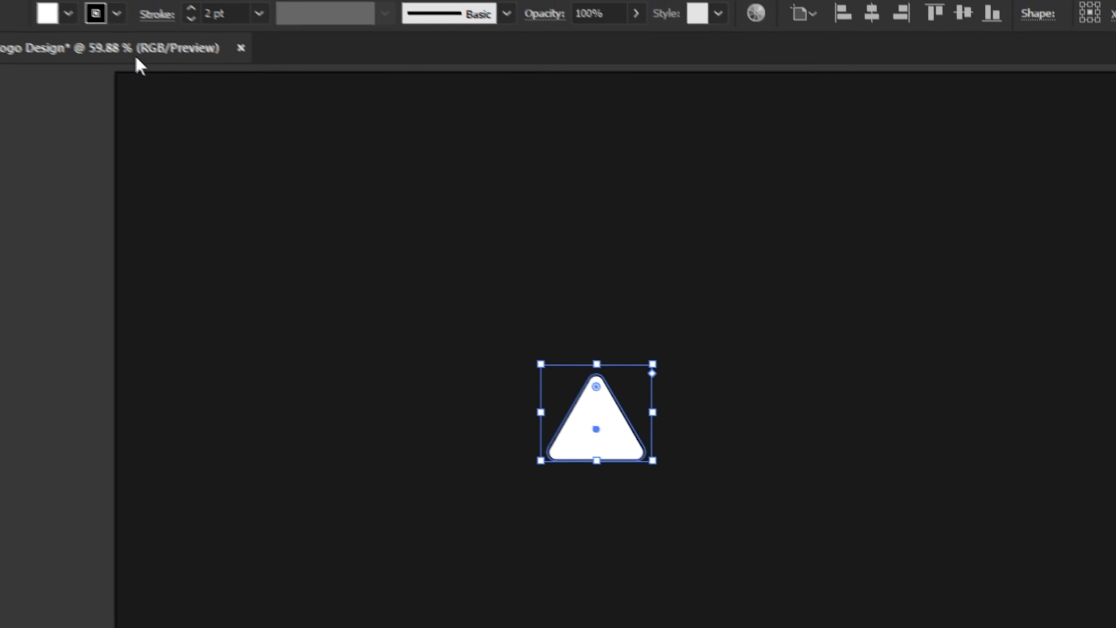
pyautogui.click(137, 12)
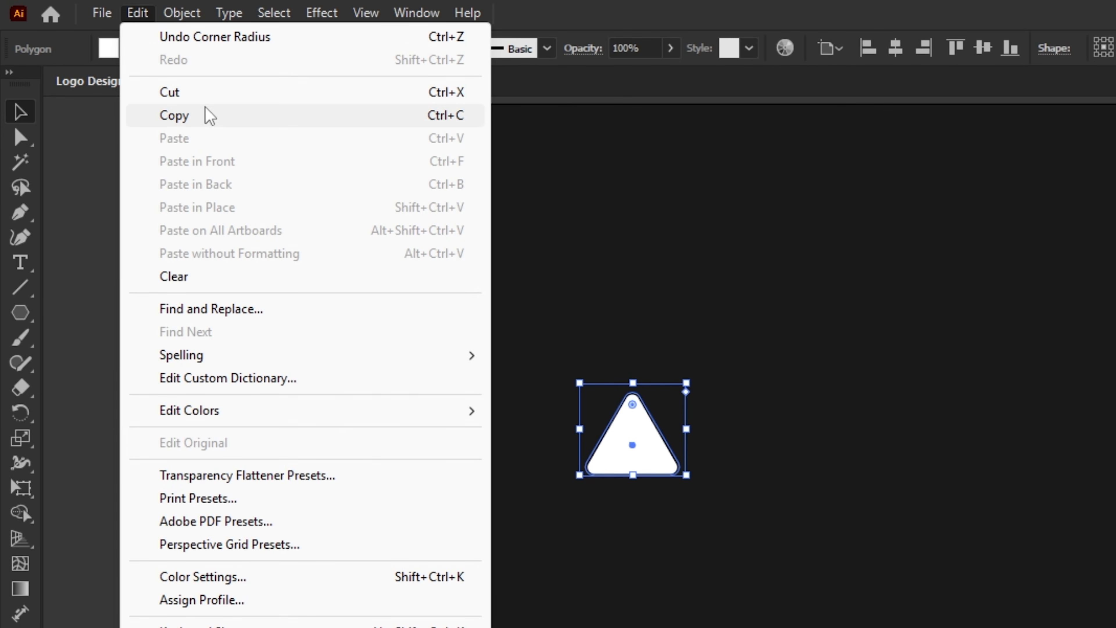
pyautogui.click(207, 117)
pyautogui.click(150, 18)
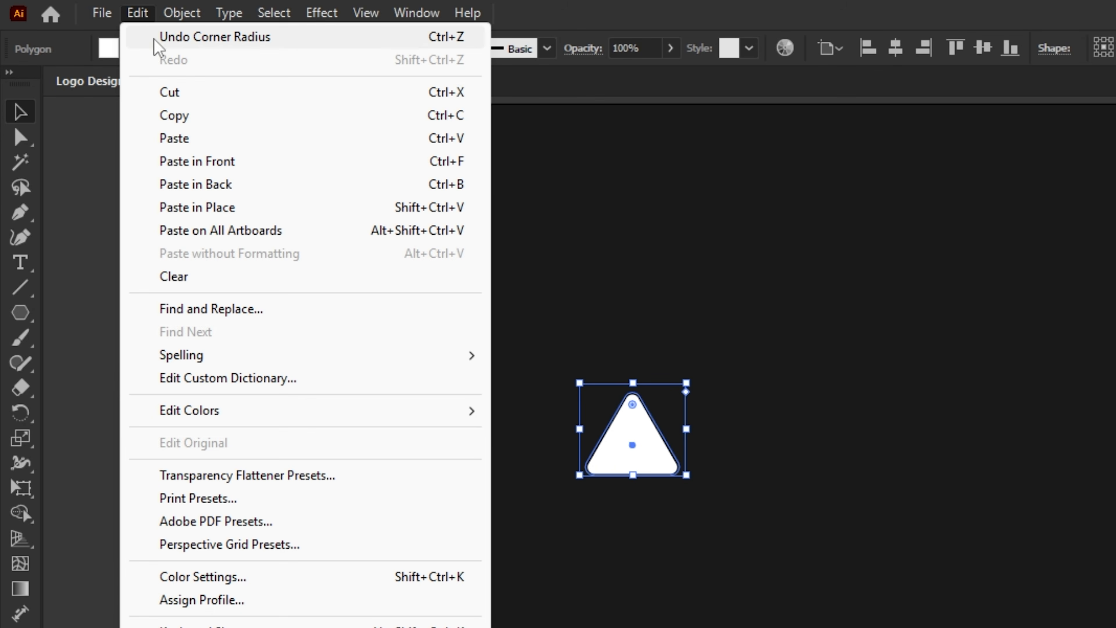
pyautogui.click(235, 209)
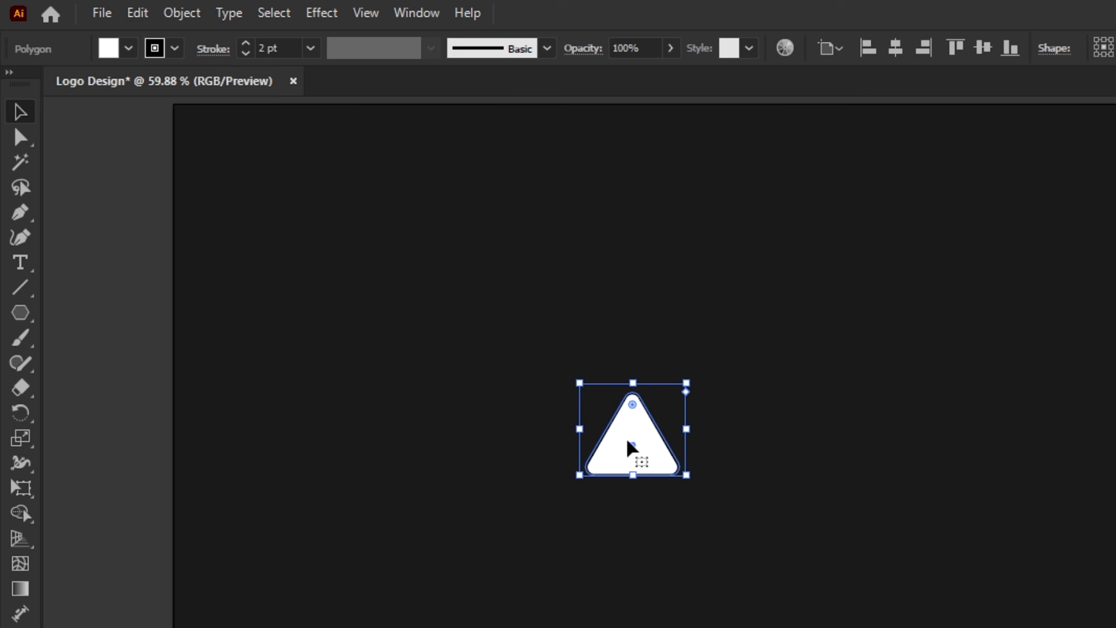
pyautogui.moveTo(629, 444); pyautogui.dragTo(773, 448)
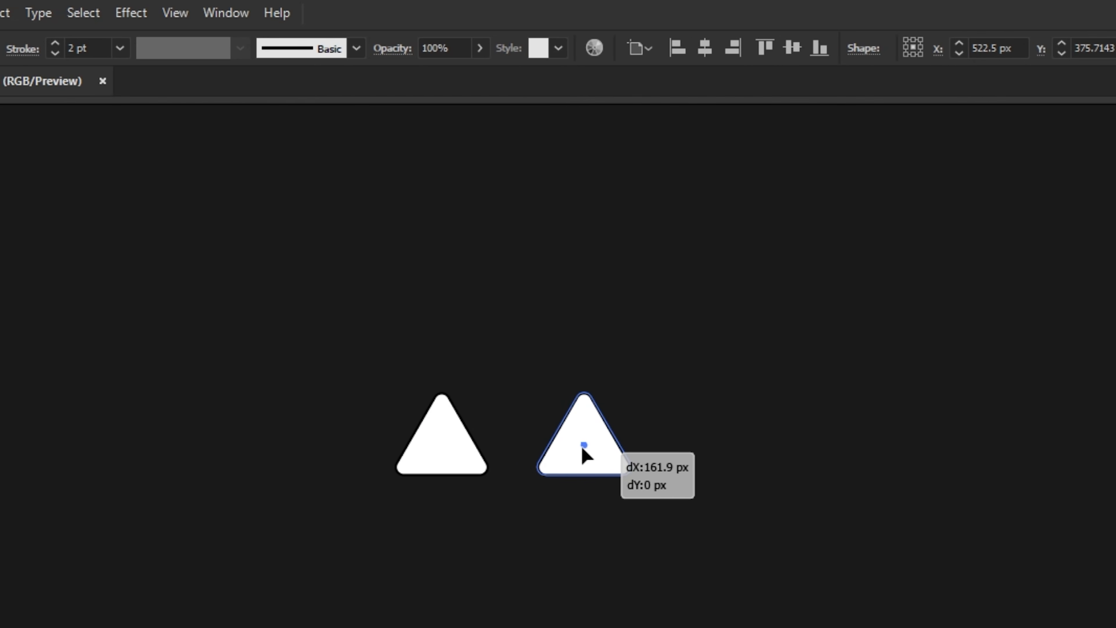
pyautogui.moveTo(584, 451); pyautogui.dragTo(585, 452)
# Select both triangles and make a blend between them.
pyautogui.moveTo(341, 322); pyautogui.dragTo(667, 506)
pyautogui.click(184, 15)
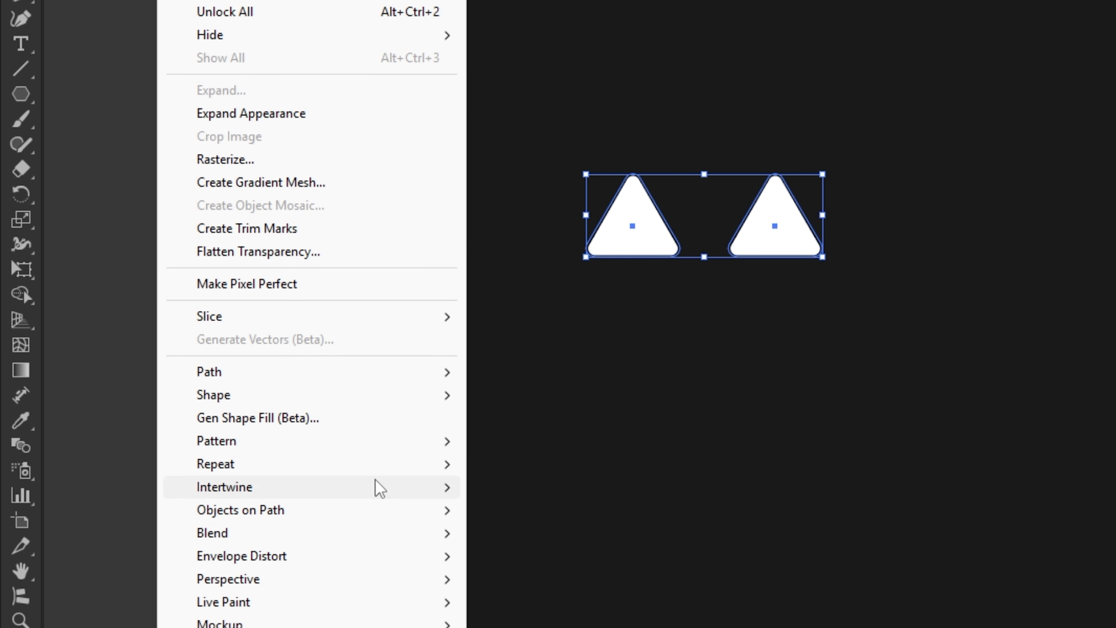
pyautogui.moveTo(396, 534)
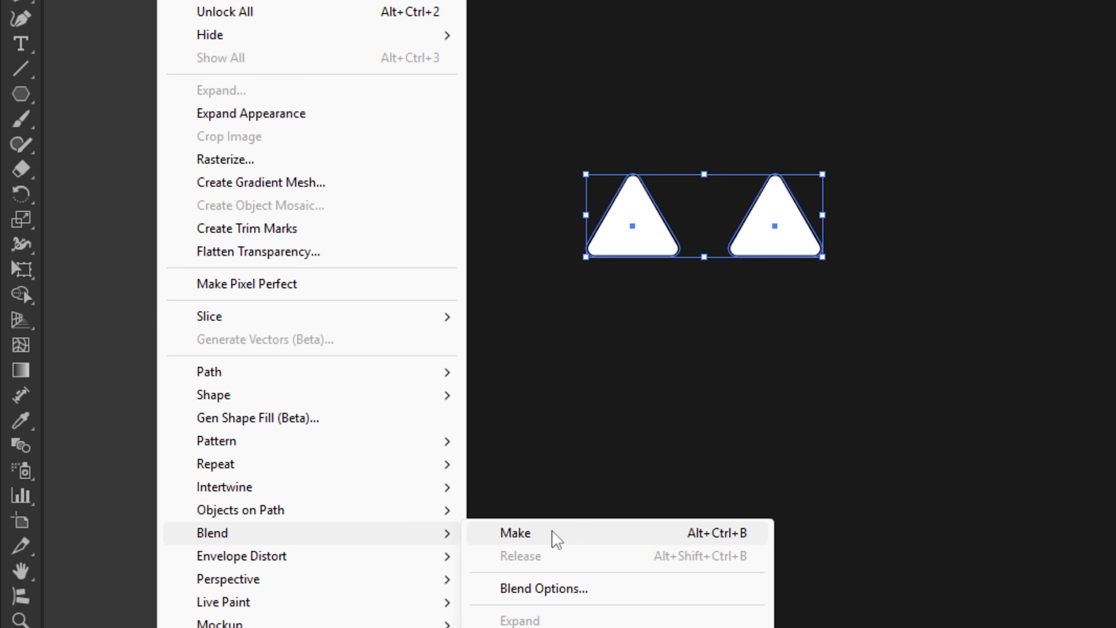
pyautogui.click(561, 539)
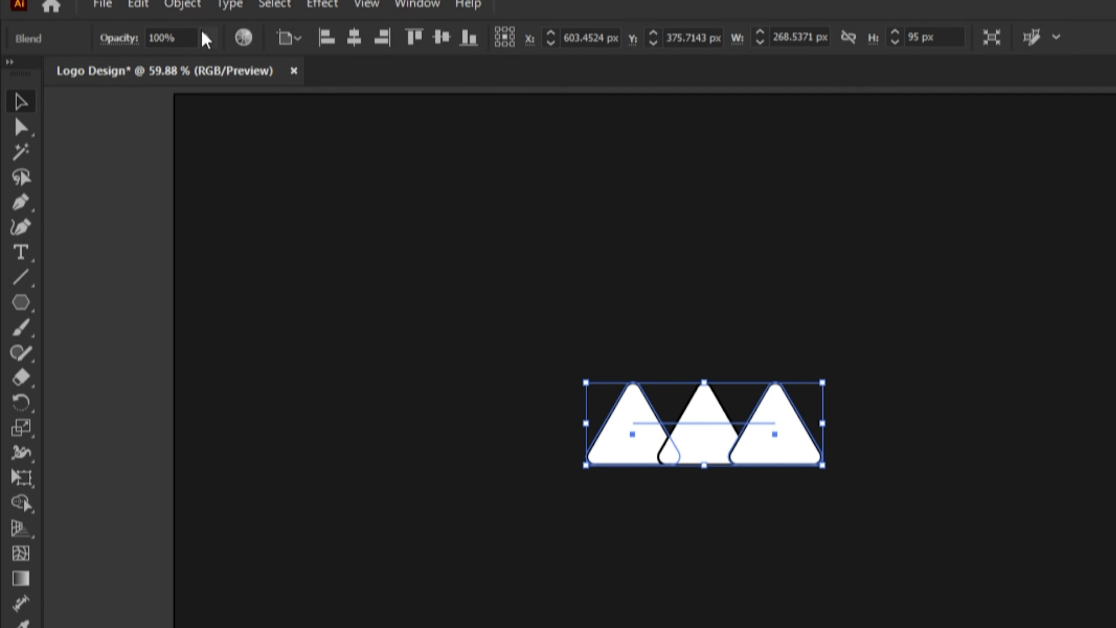
# Set the triangle blend's spacing to Specified Steps with 10 steps and deselect the blend.
pyautogui.click(196, 20)
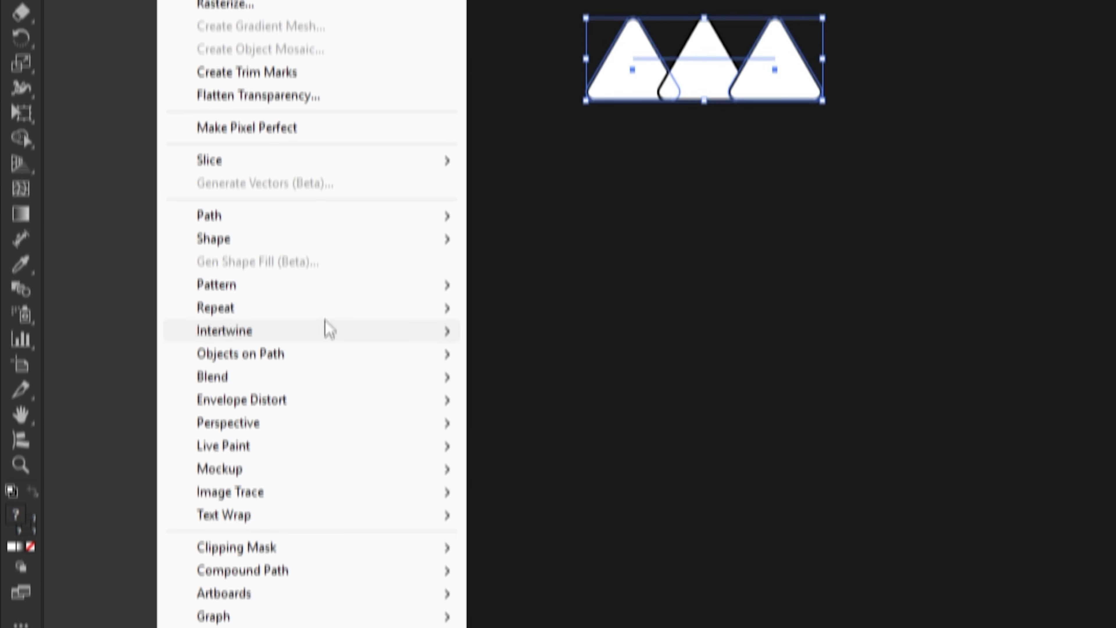
pyautogui.moveTo(361, 353)
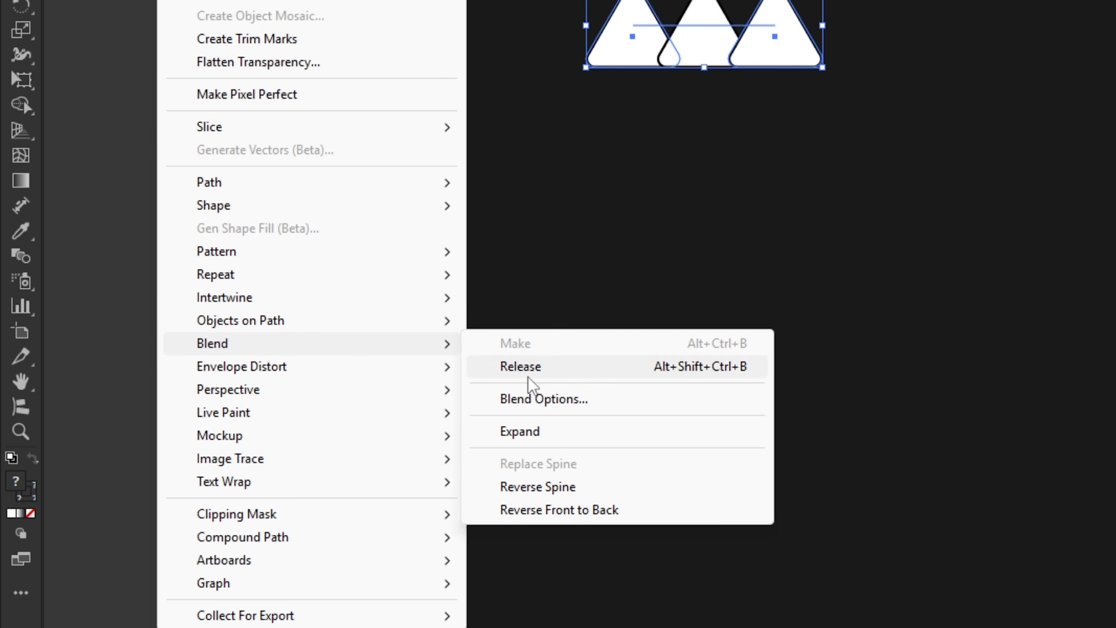
pyautogui.click(547, 402)
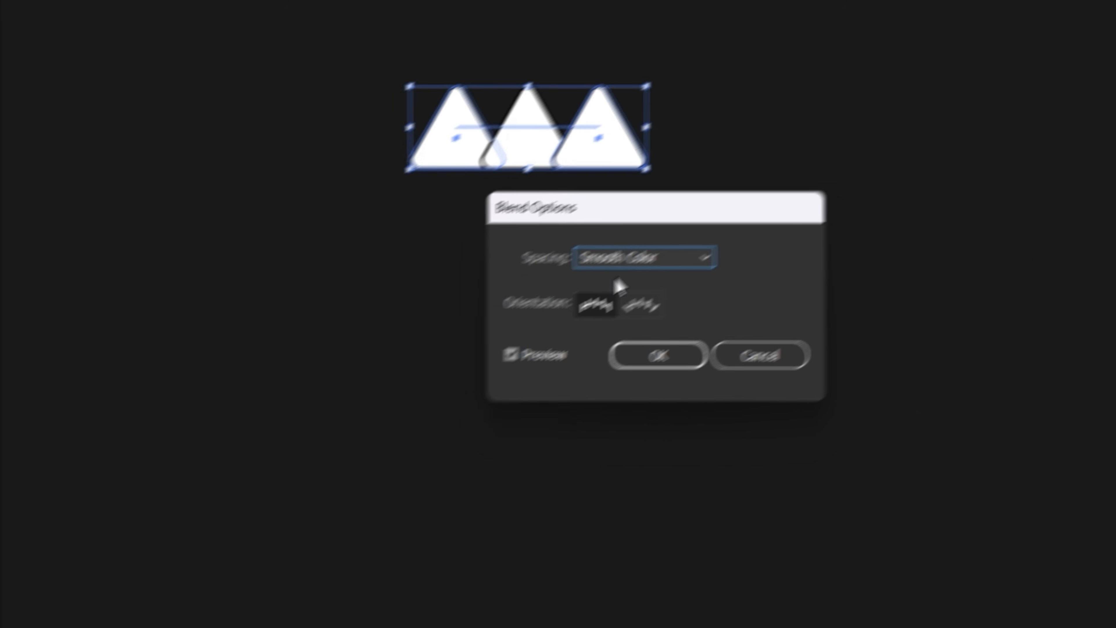
pyautogui.click(527, 330)
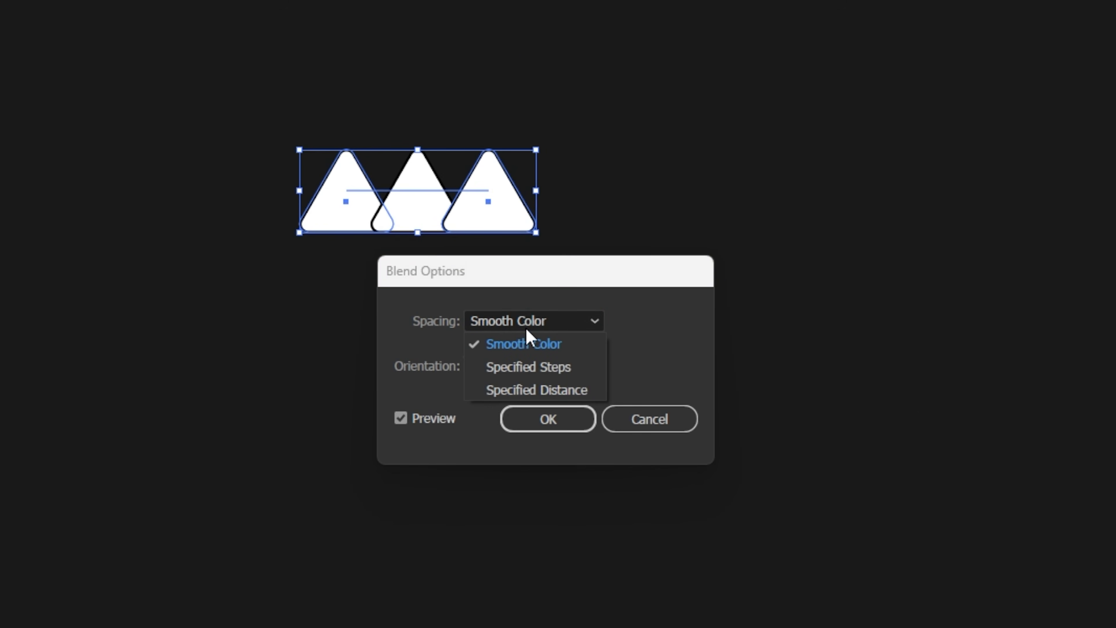
pyautogui.click(525, 369)
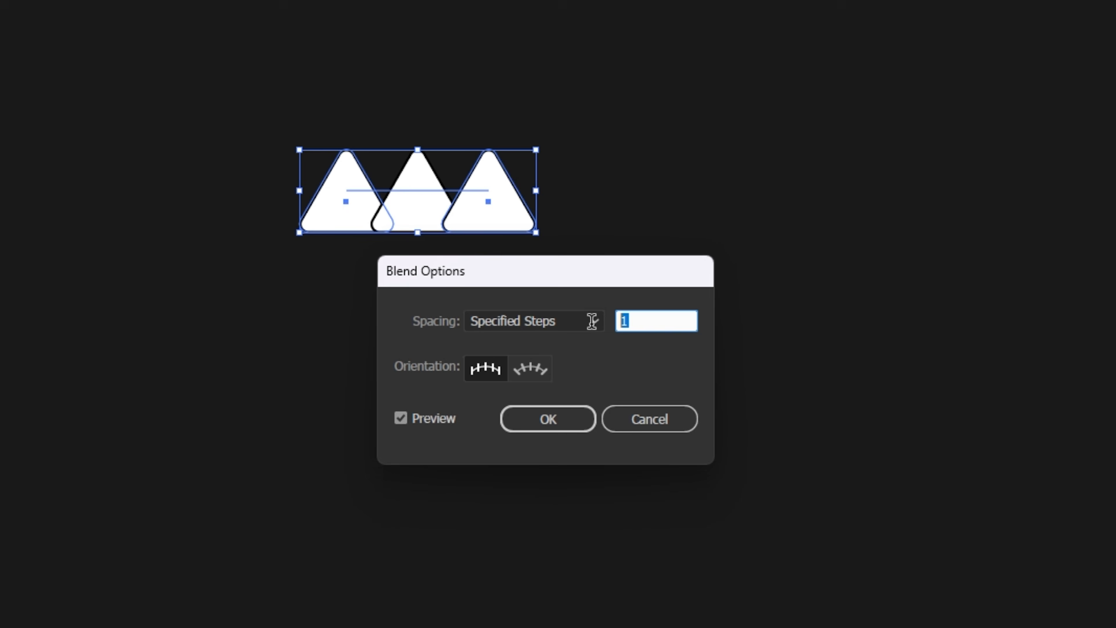
pyautogui.press('Up')
pyautogui.press('Up')
pyautogui.press('Up')
pyautogui.press('Up')
pyautogui.press('Up')
pyautogui.press('Up')
pyautogui.press('Up')
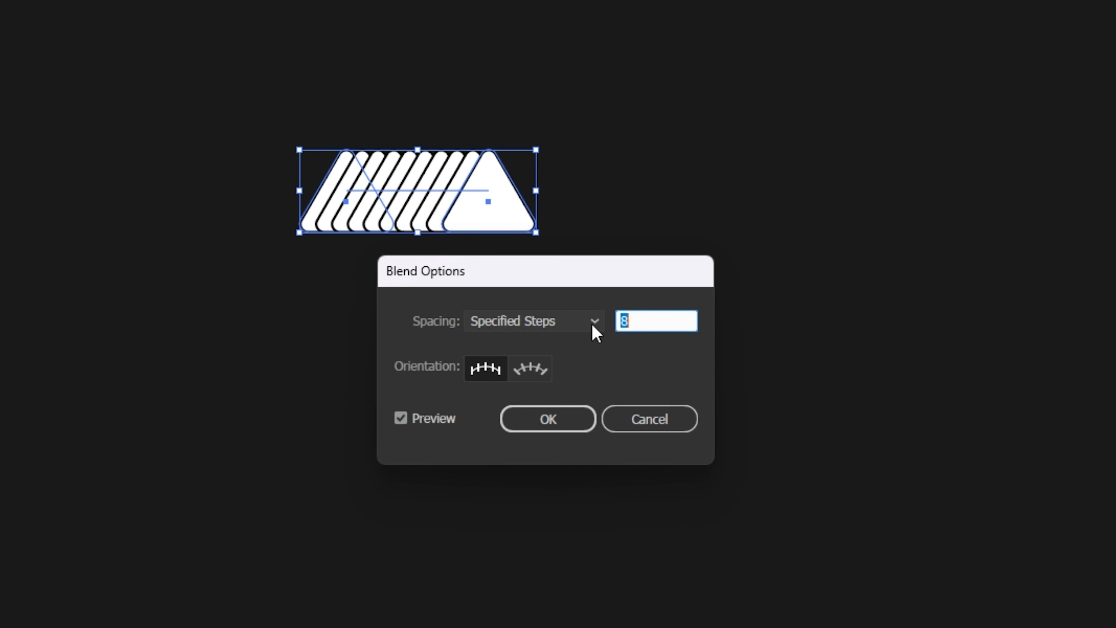
pyautogui.press('Up')
pyautogui.press('Up')
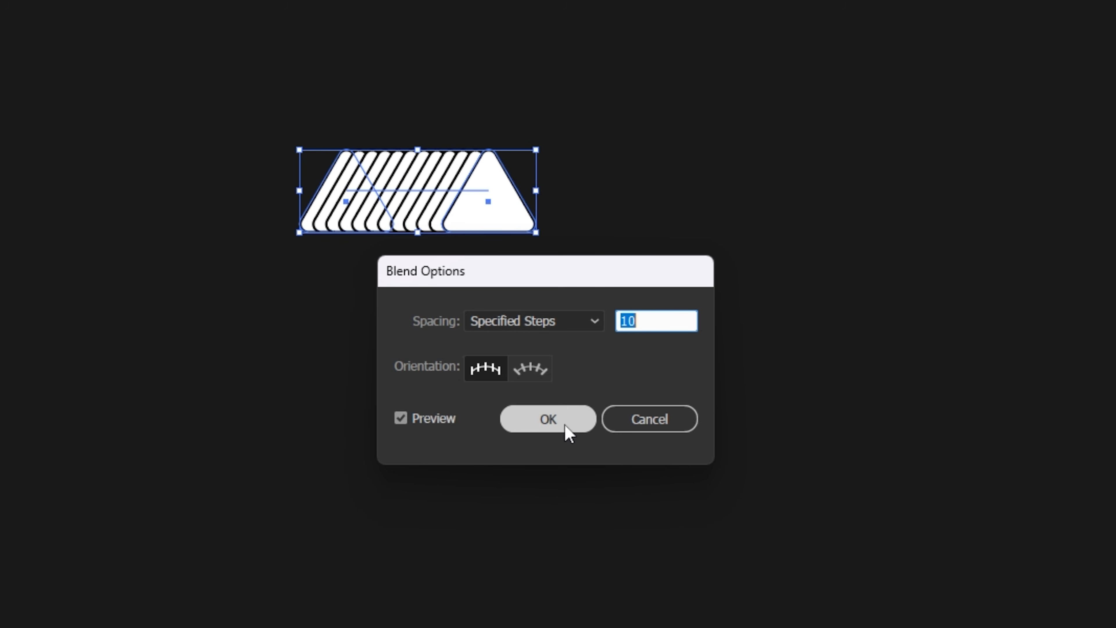
pyautogui.click(566, 431)
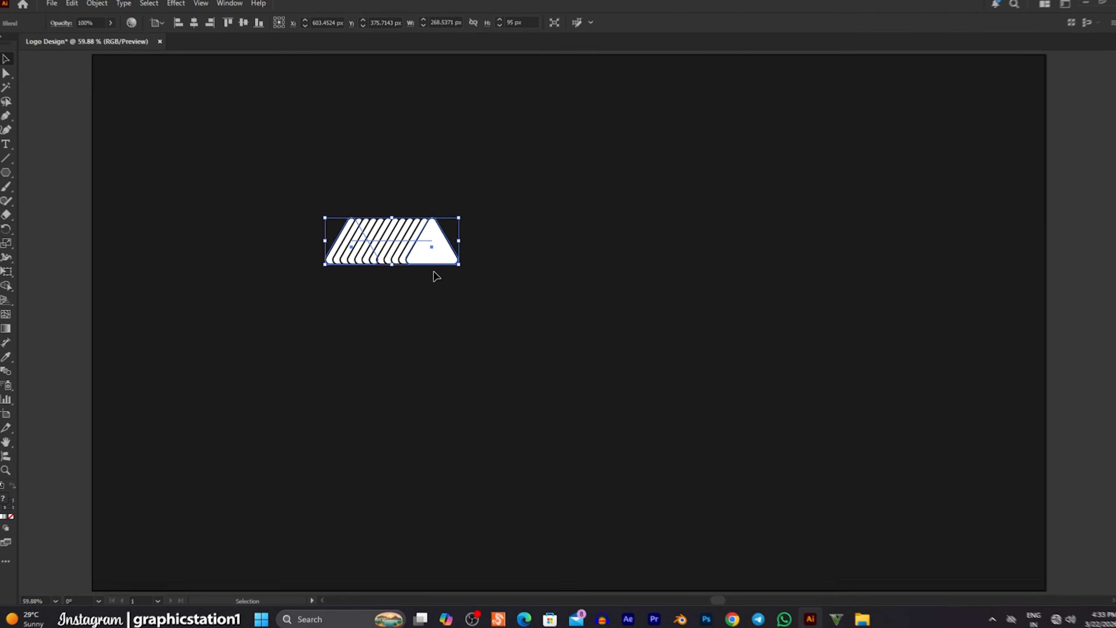
pyautogui.click(268, 123)
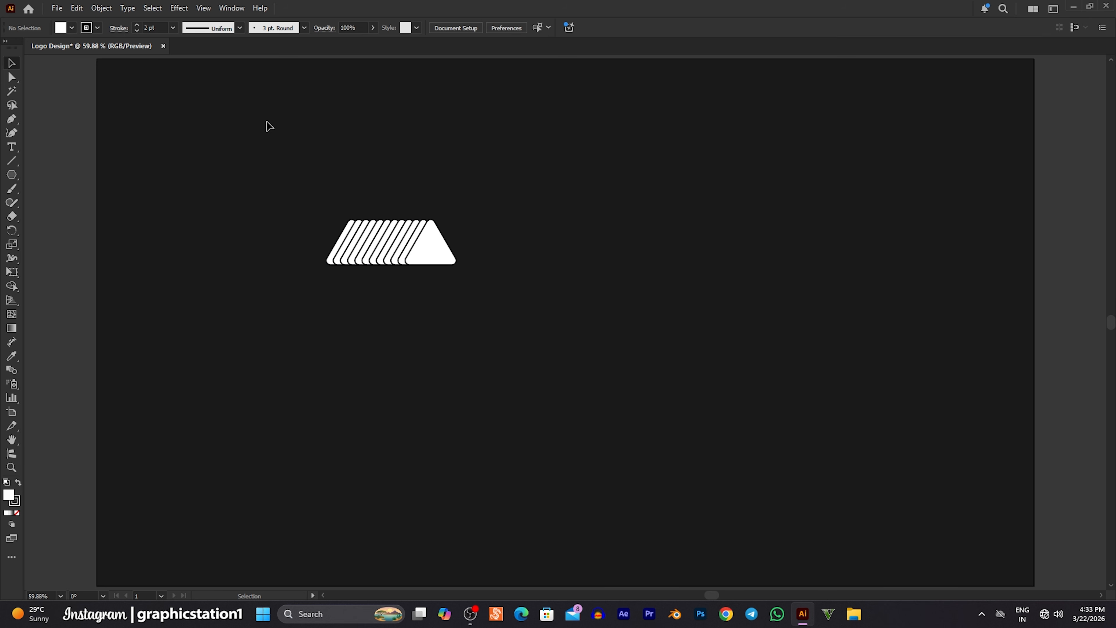
# Draw a white circle about 429 px in diameter beside the triangle blend with the Ellipse tool.
pyautogui.click(13, 176)
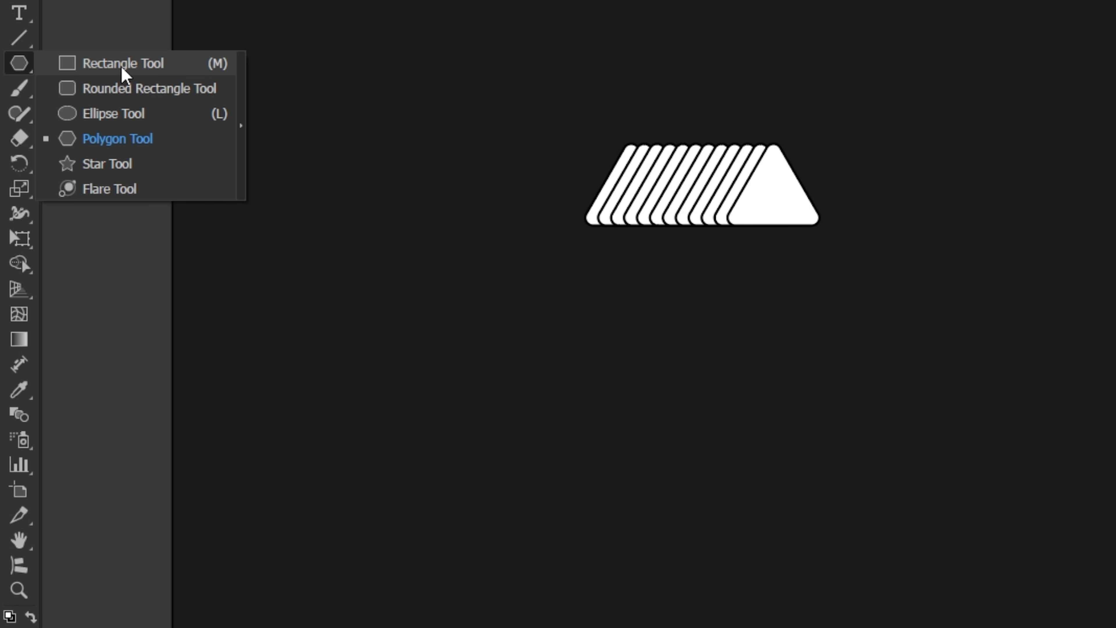
pyautogui.click(125, 118)
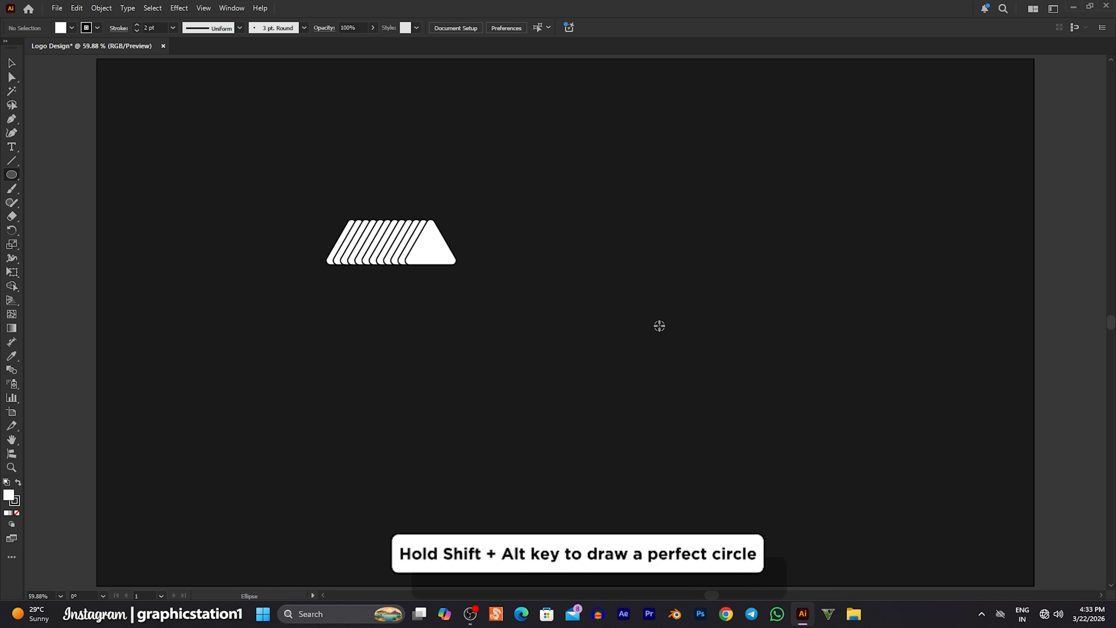
pyautogui.moveTo(659, 325); pyautogui.dragTo(764, 430)
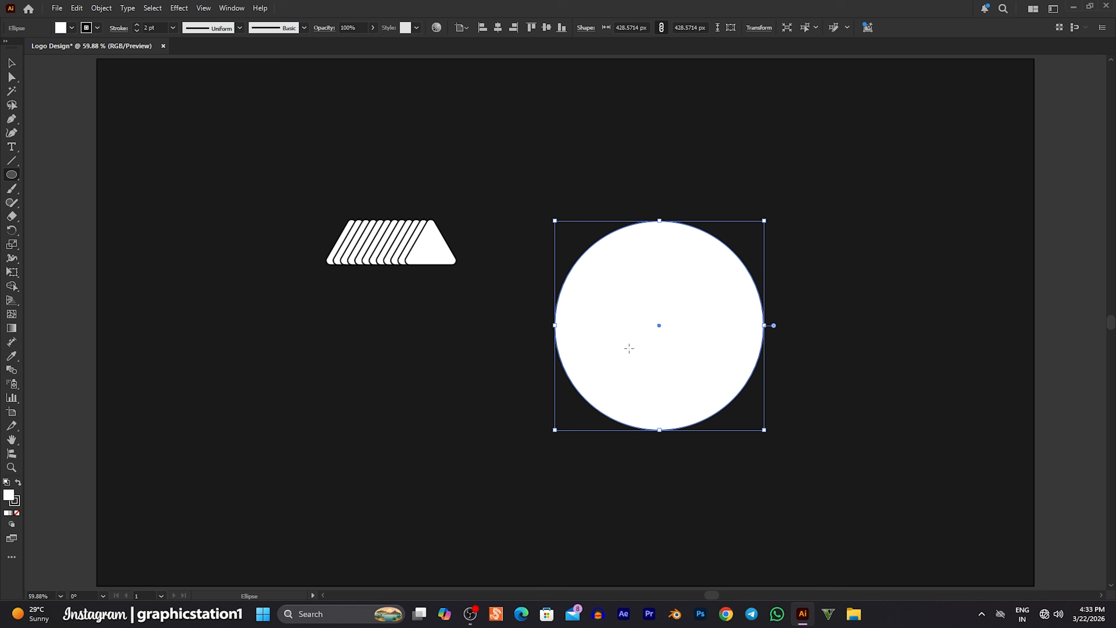
# Select the triangle blend and the circle, and replace the blend's spine with the circle.
pyautogui.click(14, 64)
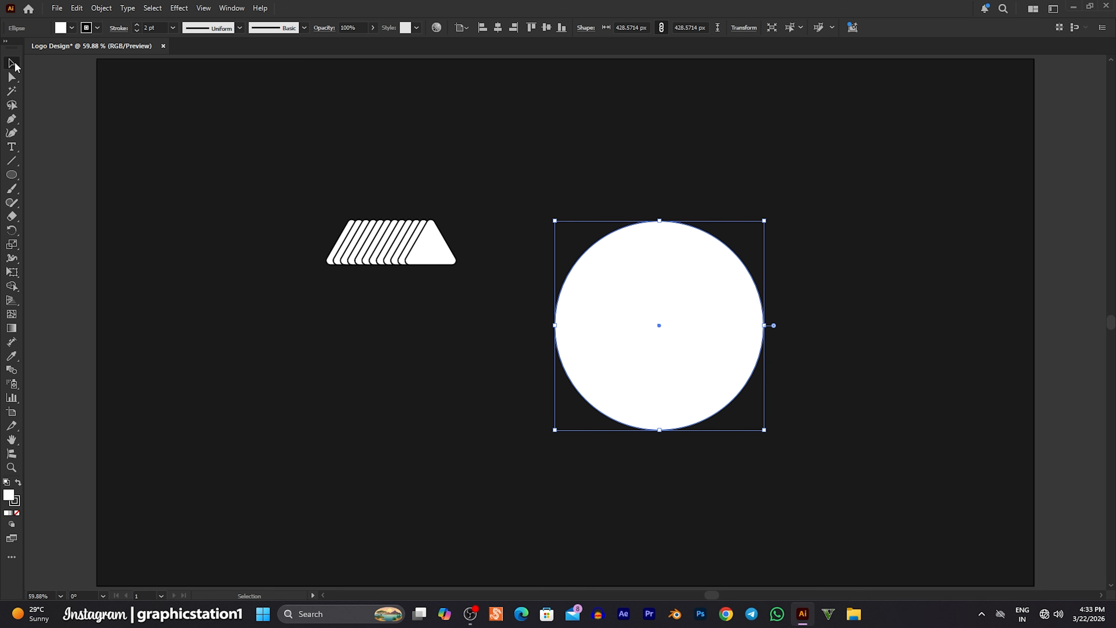
pyautogui.moveTo(293, 151); pyautogui.dragTo(708, 353)
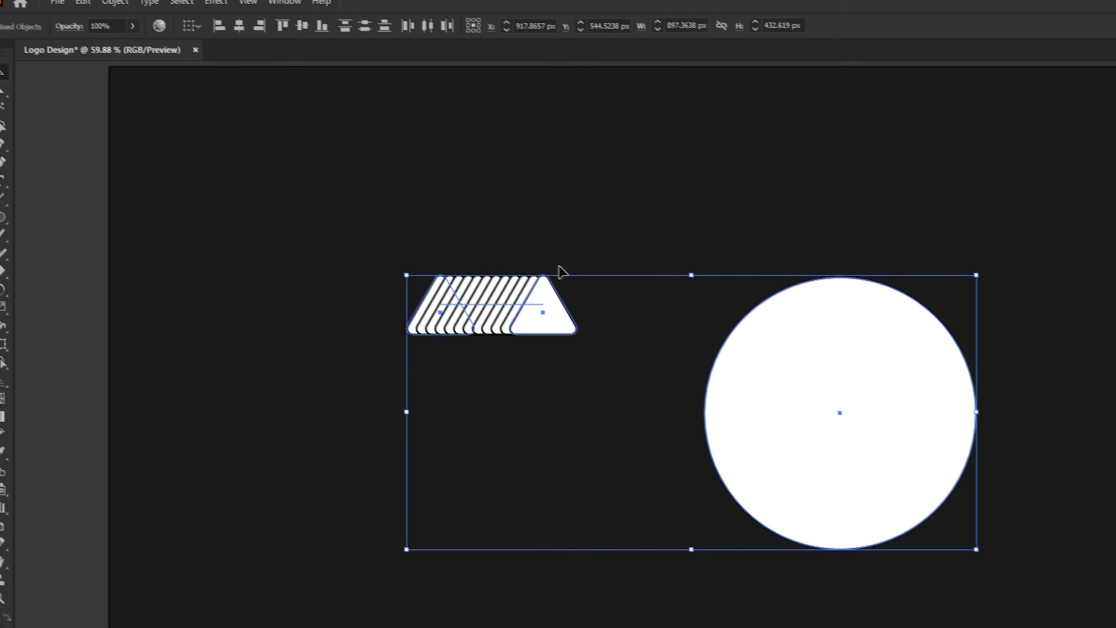
pyautogui.click(132, 9)
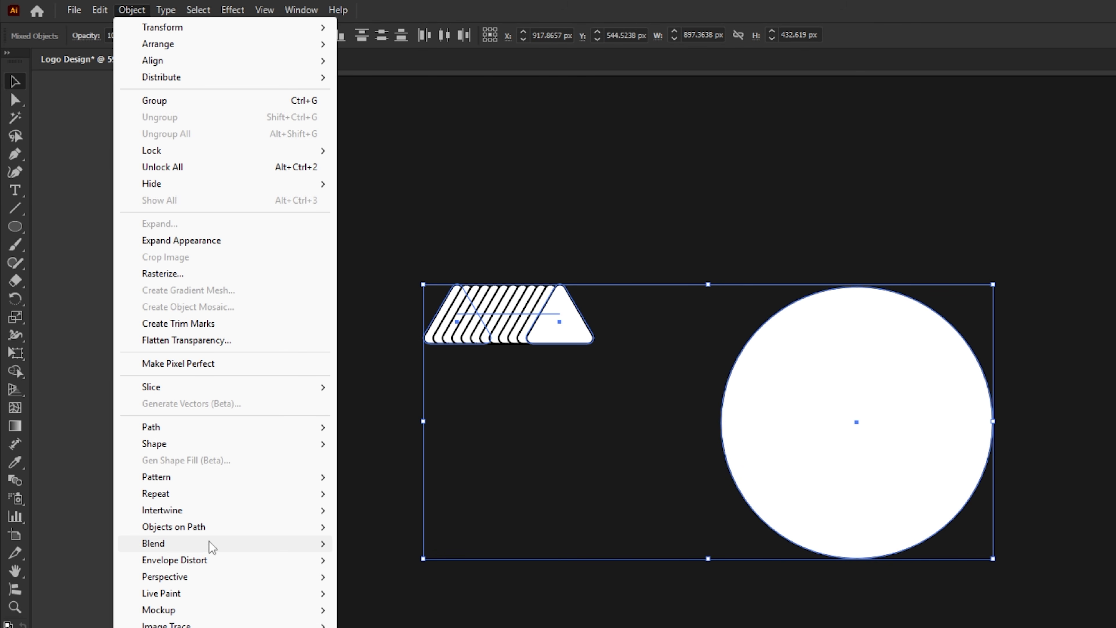
pyautogui.moveTo(211, 546)
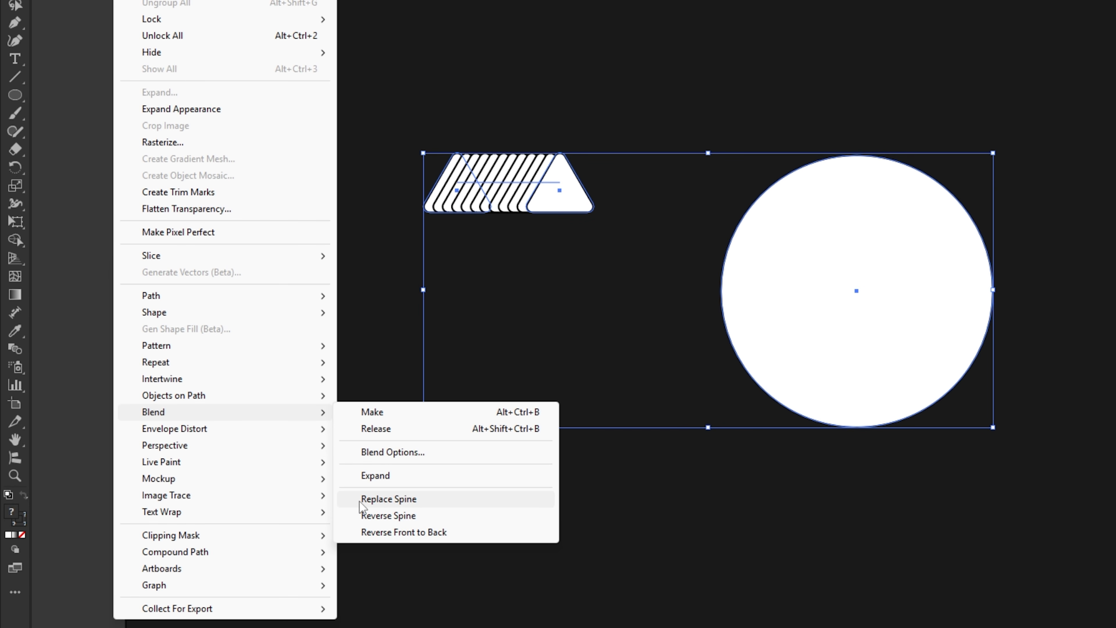
pyautogui.click(402, 504)
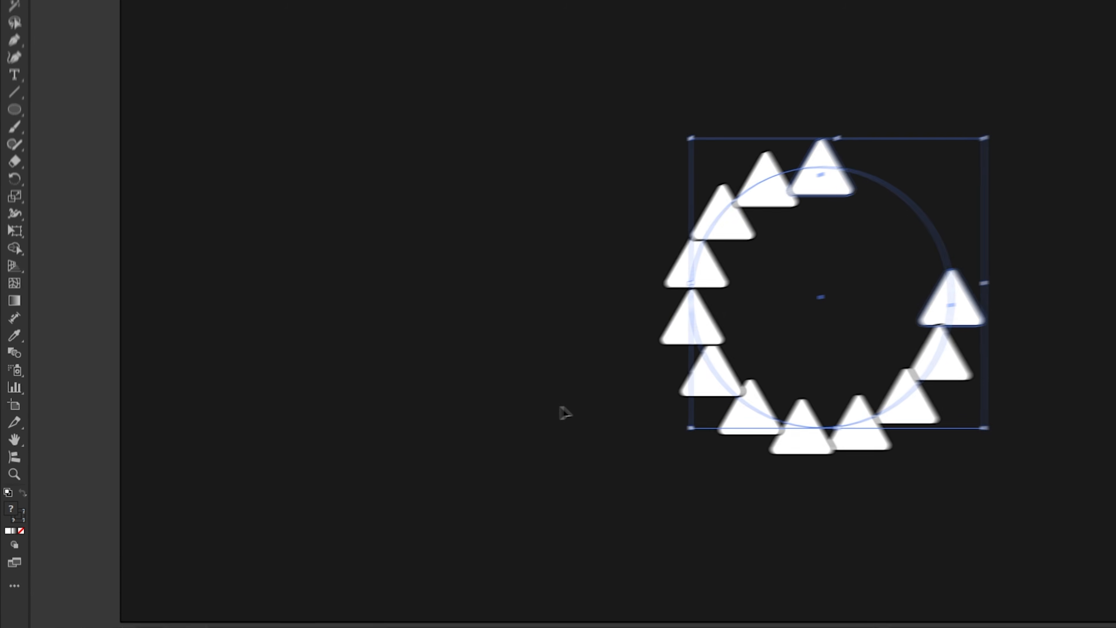
# Move the circular triangle blend towards the middle of the artboard and deselect it.
pyautogui.moveTo(737, 380); pyautogui.dragTo(657, 388)
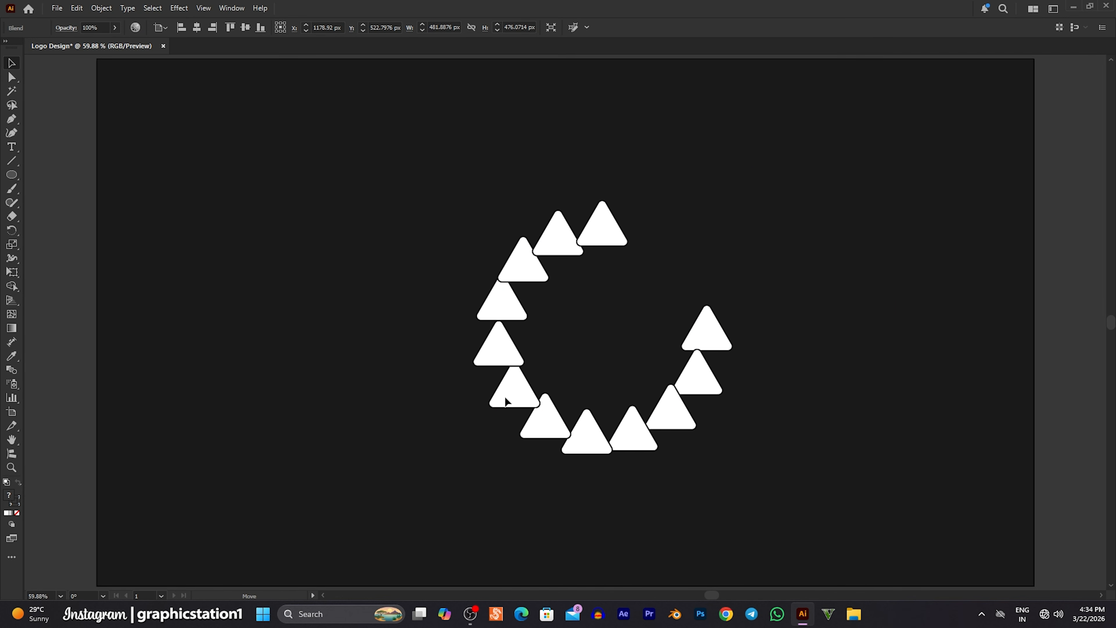
pyautogui.moveTo(505, 401); pyautogui.dragTo(446, 393)
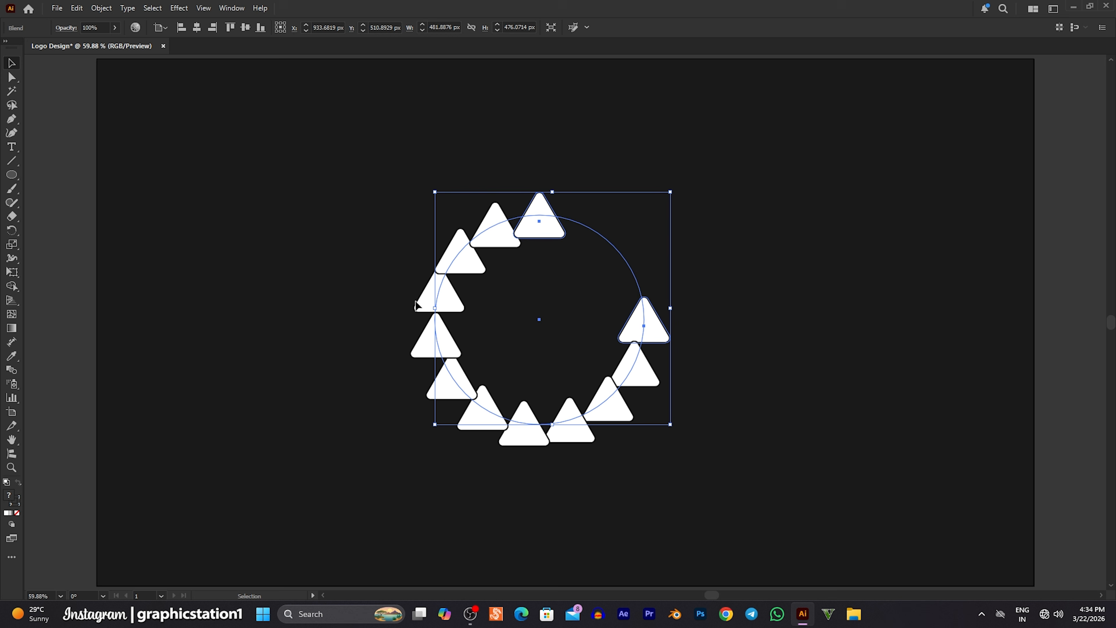
pyautogui.click(356, 274)
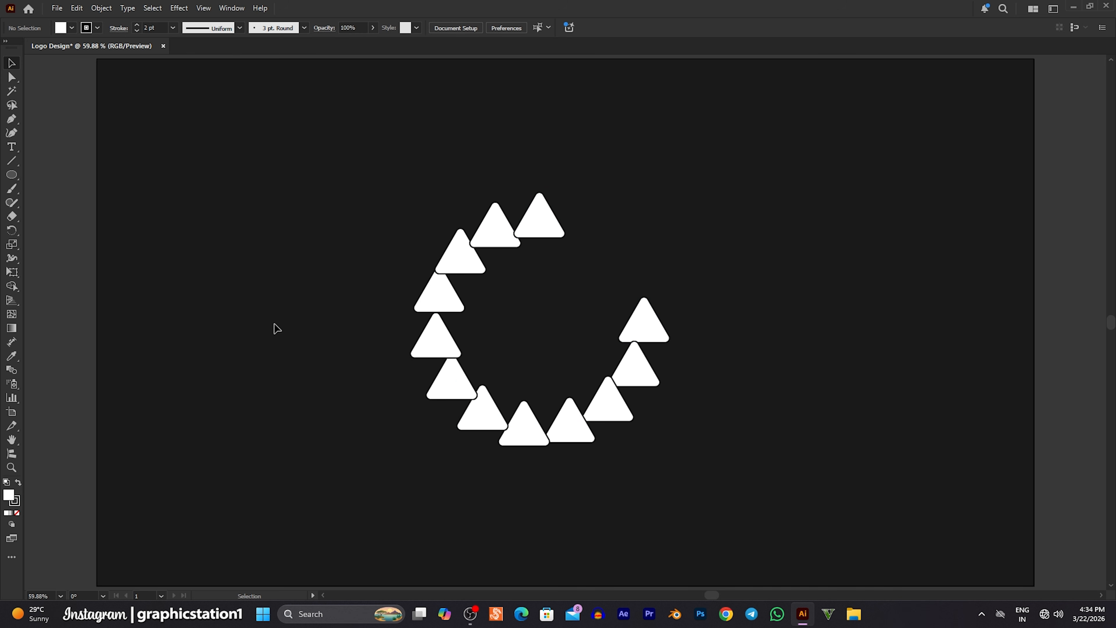
# Cut the blend's circular spine at its bottom anchor point with the Scissors tool.
pyautogui.click(12, 466)
pyautogui.moveTo(536, 307); pyautogui.dragTo(637, 351)
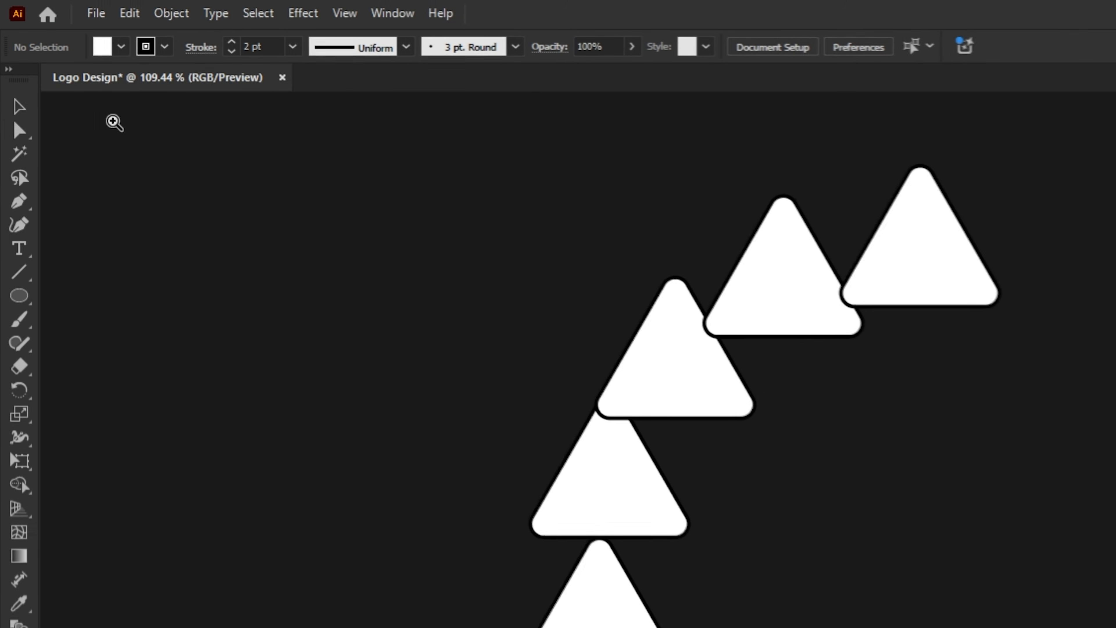
pyautogui.click(22, 108)
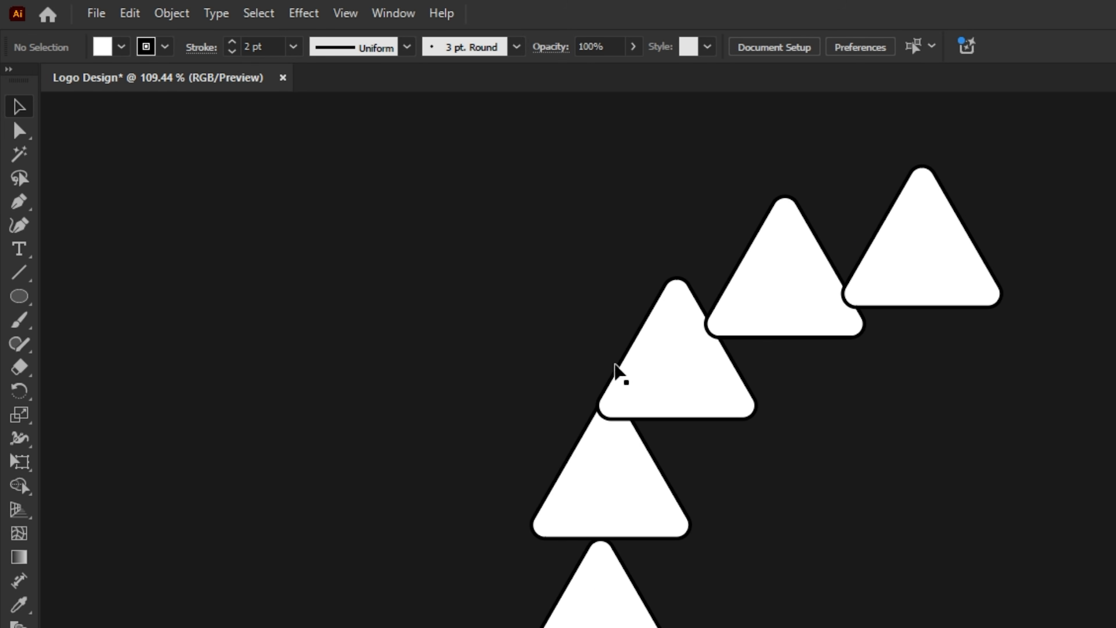
pyautogui.click(642, 381)
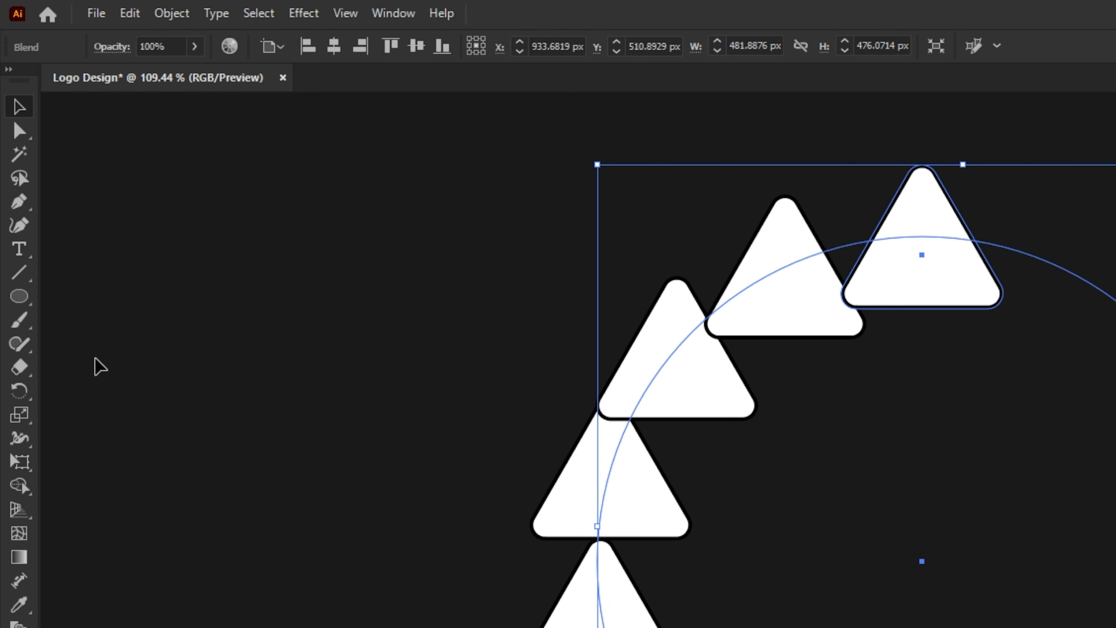
pyautogui.click(32, 372)
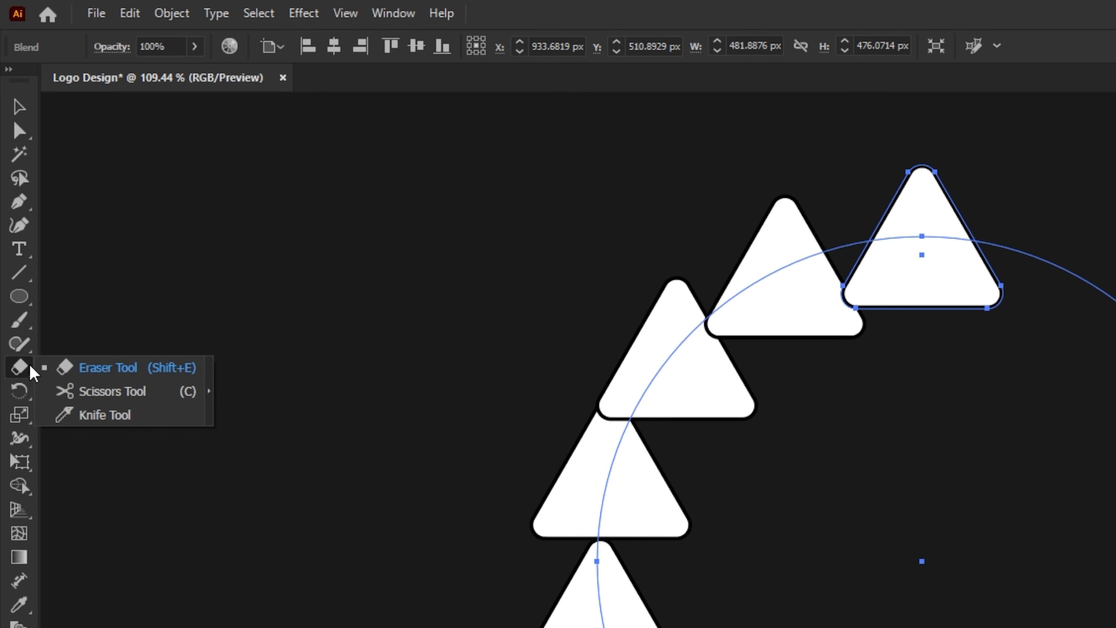
pyautogui.click(117, 393)
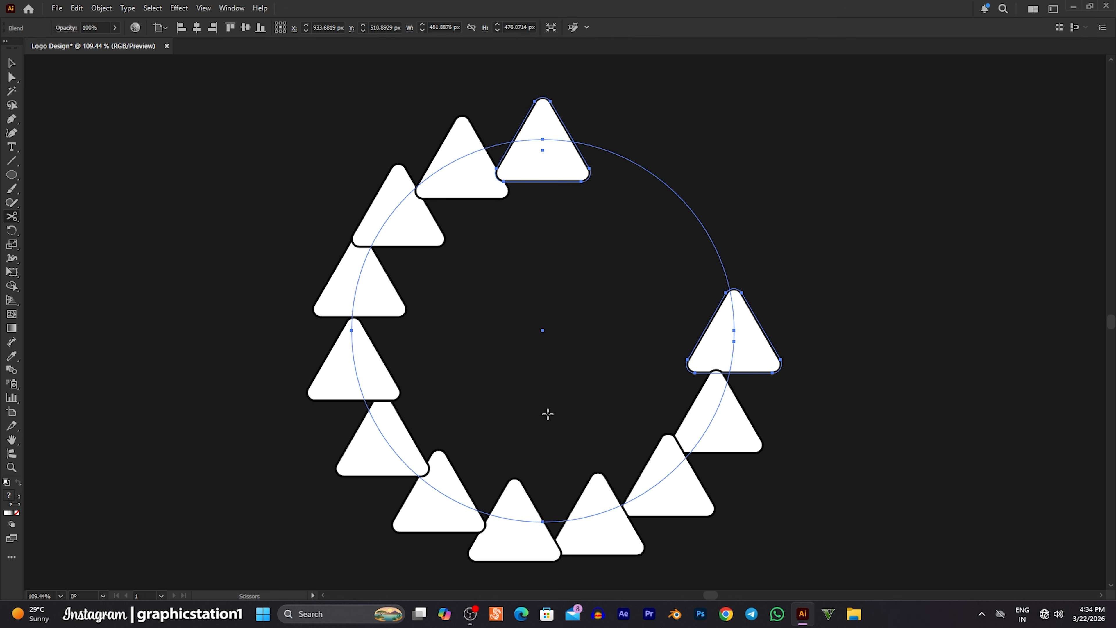
pyautogui.click(544, 520)
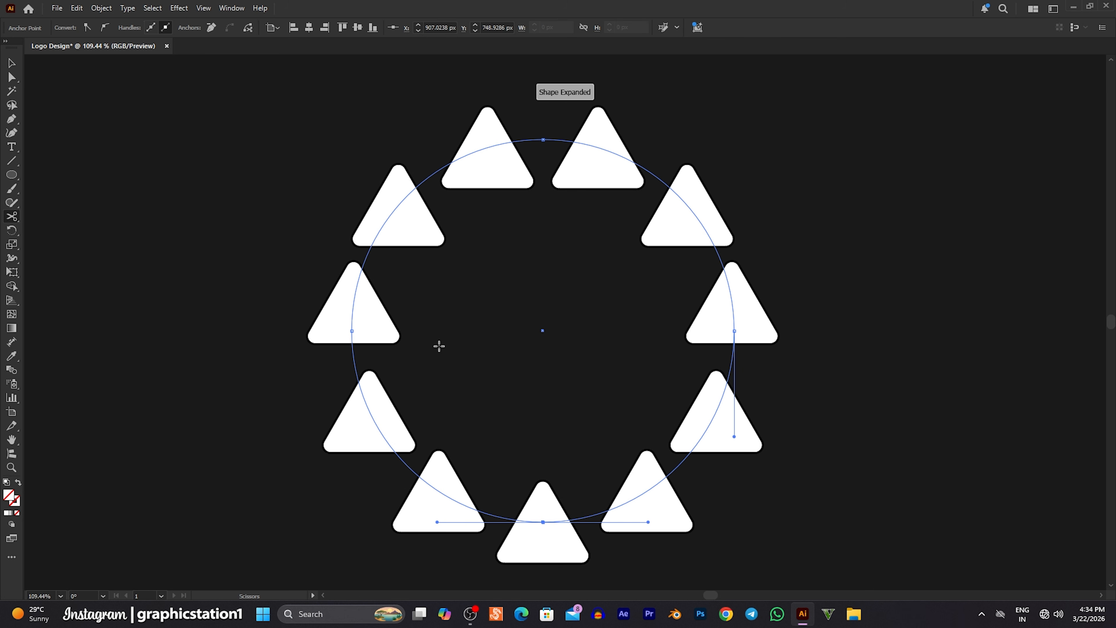
# Increase the circular blend's Specified Steps to 170 and apply the blend options.
pyautogui.click(12, 66)
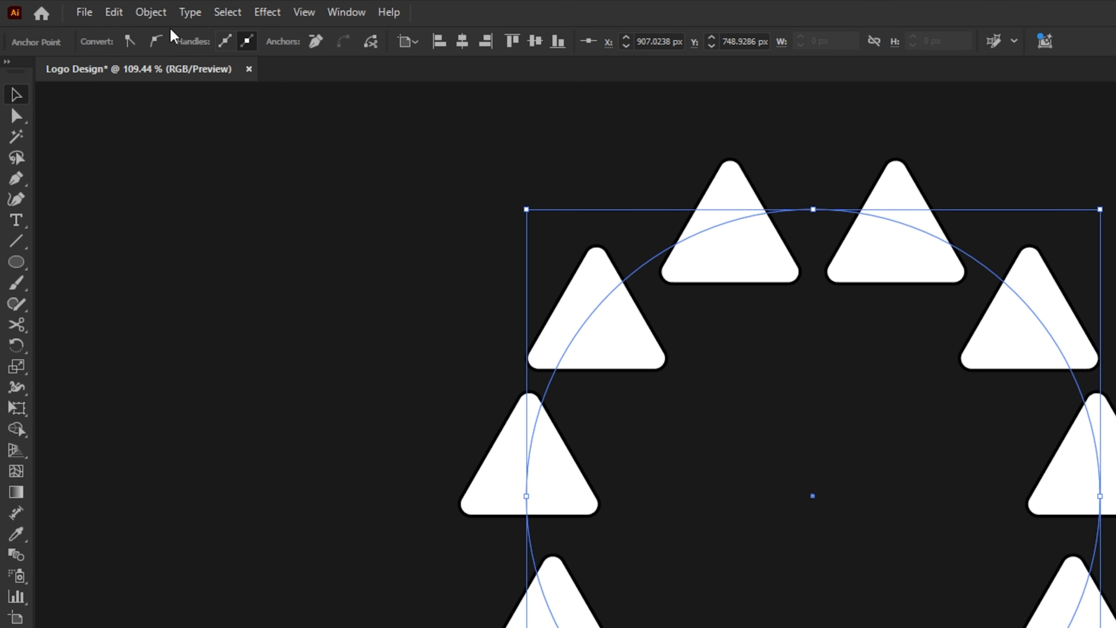
pyautogui.click(151, 12)
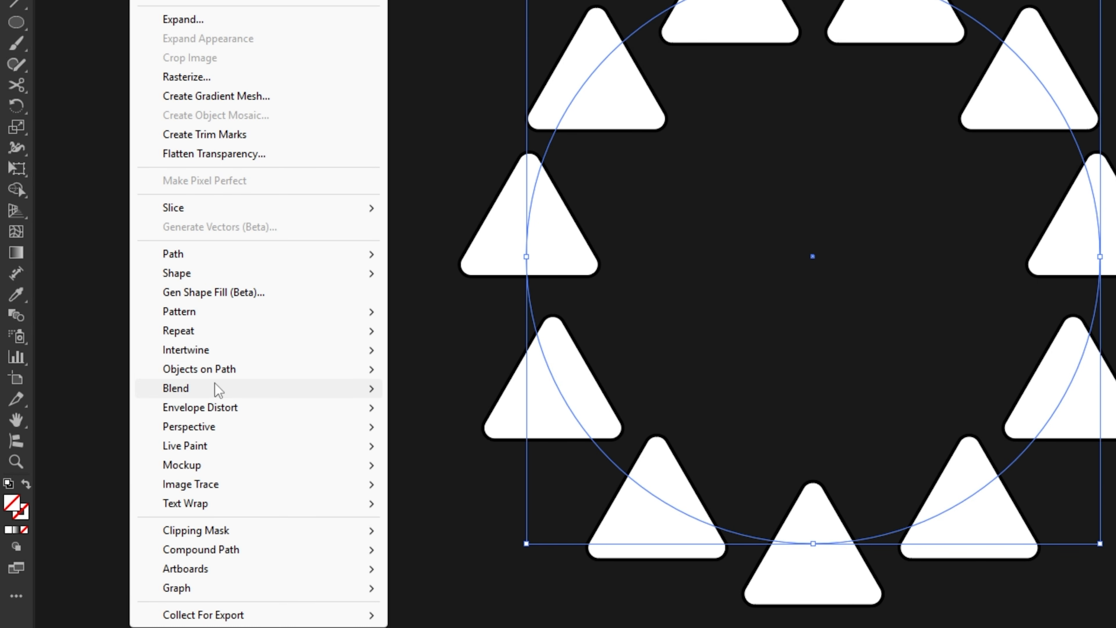
pyautogui.moveTo(216, 393)
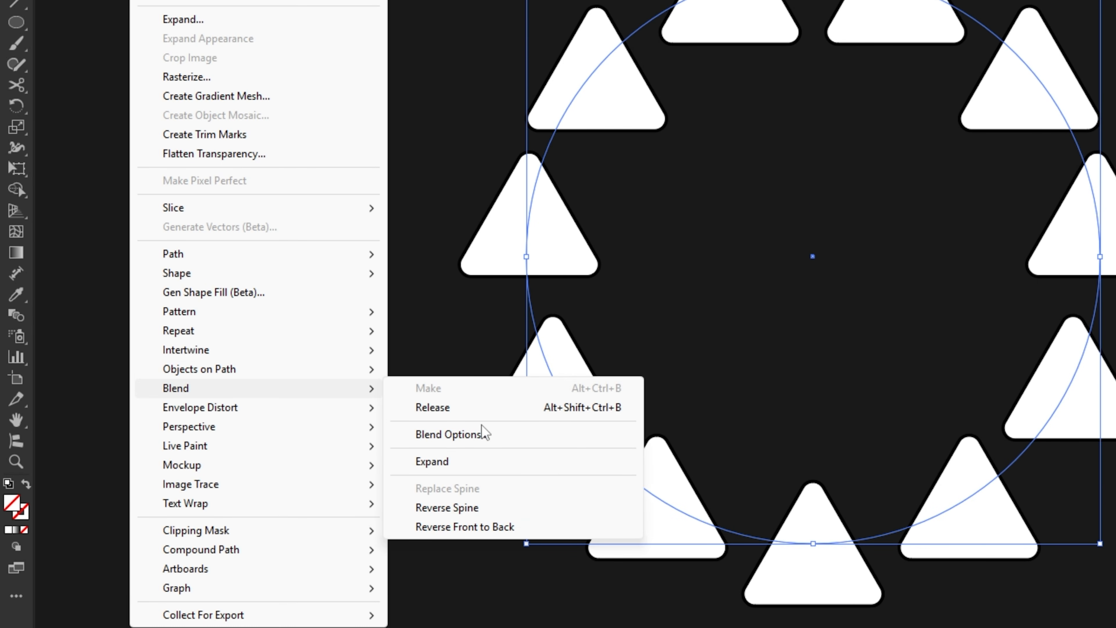
pyautogui.click(505, 442)
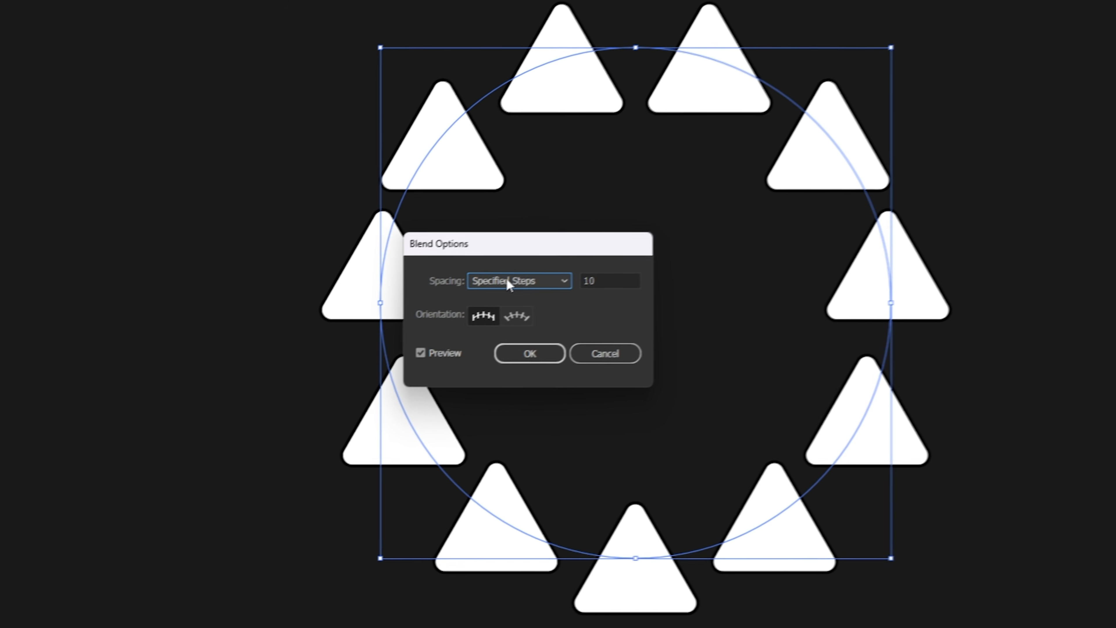
pyautogui.click(507, 284)
pyautogui.click(515, 314)
pyautogui.click(597, 279)
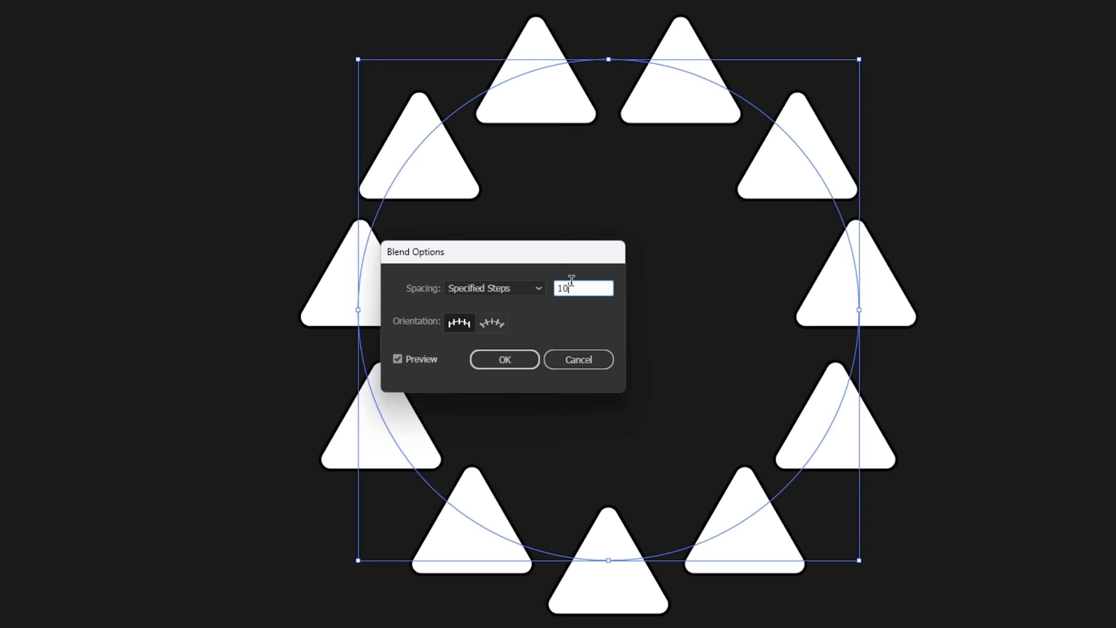
pyautogui.moveTo(571, 280); pyautogui.dragTo(543, 288)
pyautogui.press('Up')
pyautogui.press('Up')
pyautogui.press('Up')
pyautogui.press('Up')
pyautogui.press('Up')
pyautogui.press('Up')
pyautogui.press('Up')
pyautogui.press('Up')
pyautogui.press('Up')
pyautogui.press('Up')
pyautogui.press('Up')
pyautogui.press('Up')
pyautogui.press('Up')
pyautogui.press('Up')
pyautogui.press('Up')
pyautogui.press('Up')
pyautogui.press('Up')
pyautogui.press('Up')
pyautogui.press('Up')
pyautogui.press('Up')
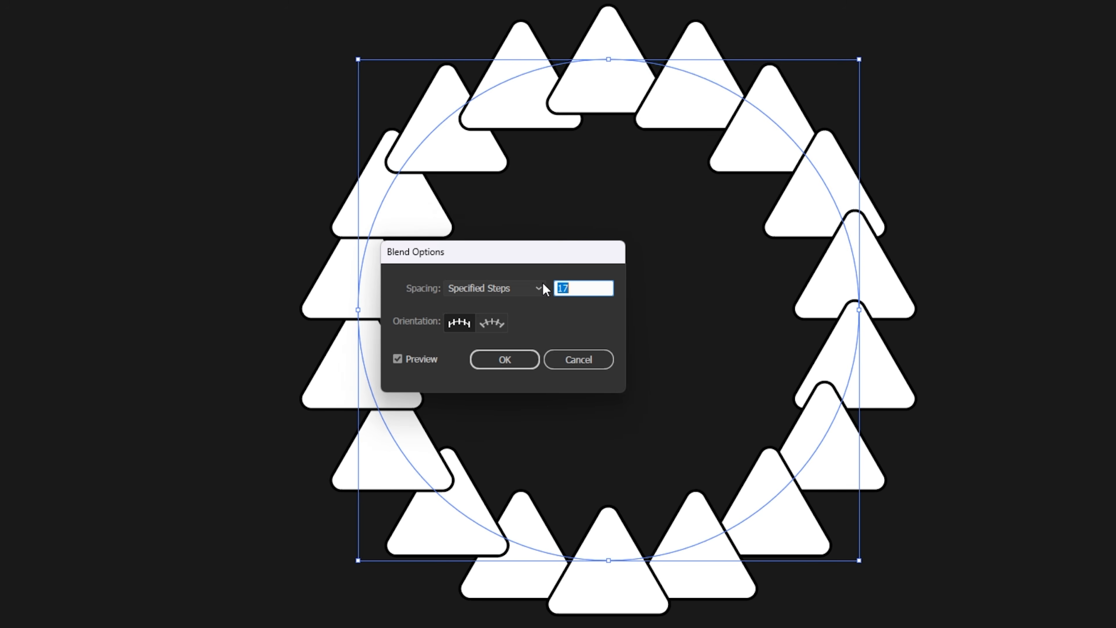
pyautogui.press('Up')
pyautogui.press('Up')
pyautogui.press('Up')
pyautogui.press('Up')
pyautogui.press('Up')
pyautogui.press('Up')
pyautogui.press('Up')
pyautogui.press('Up')
pyautogui.press('Up')
pyautogui.press('Up')
pyautogui.press('Up')
pyautogui.press('Up')
pyautogui.press('Up')
pyautogui.press('Up')
pyautogui.press('Up')
pyautogui.press('Up')
pyautogui.press('Up')
pyautogui.press('Up')
pyautogui.press('Up')
pyautogui.press('Up')
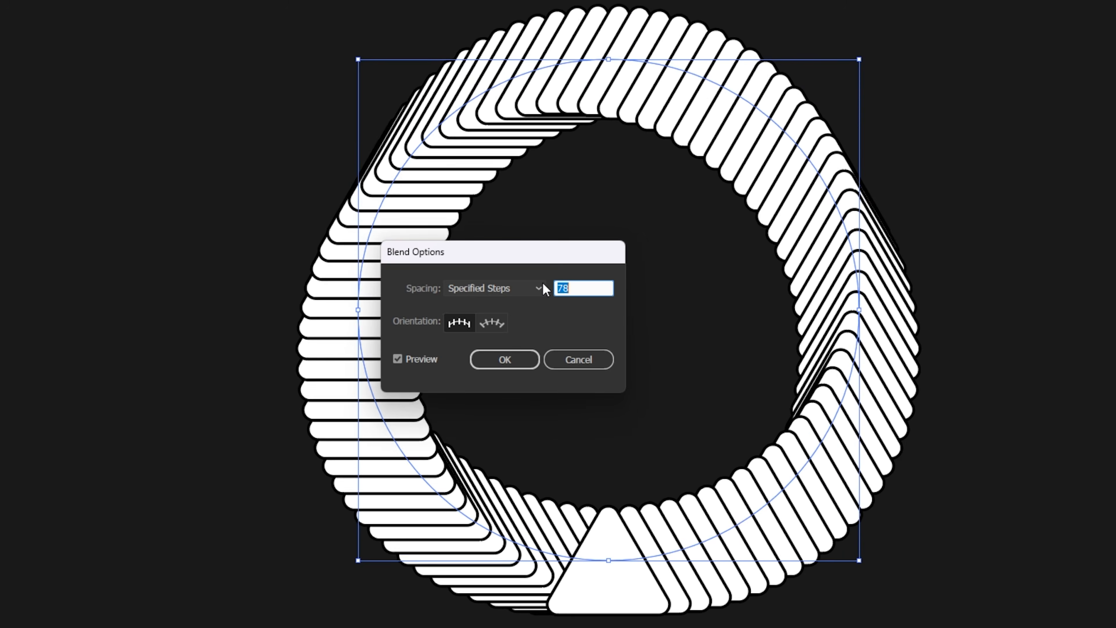
pyautogui.press('Up')
pyautogui.press('Up')
pyautogui.press('Up')
pyautogui.press('Up')
pyautogui.press('Up')
pyautogui.press('Up')
pyautogui.press('Up')
pyautogui.press('Up')
pyautogui.press('Up')
pyautogui.press('Up')
pyautogui.press('Up')
pyautogui.press('Up')
pyautogui.press('Up')
pyautogui.press('Up')
pyautogui.press('Up')
pyautogui.press('Up')
pyautogui.press('Up')
pyautogui.press('Up')
pyautogui.press('Up')
pyautogui.press('Up')
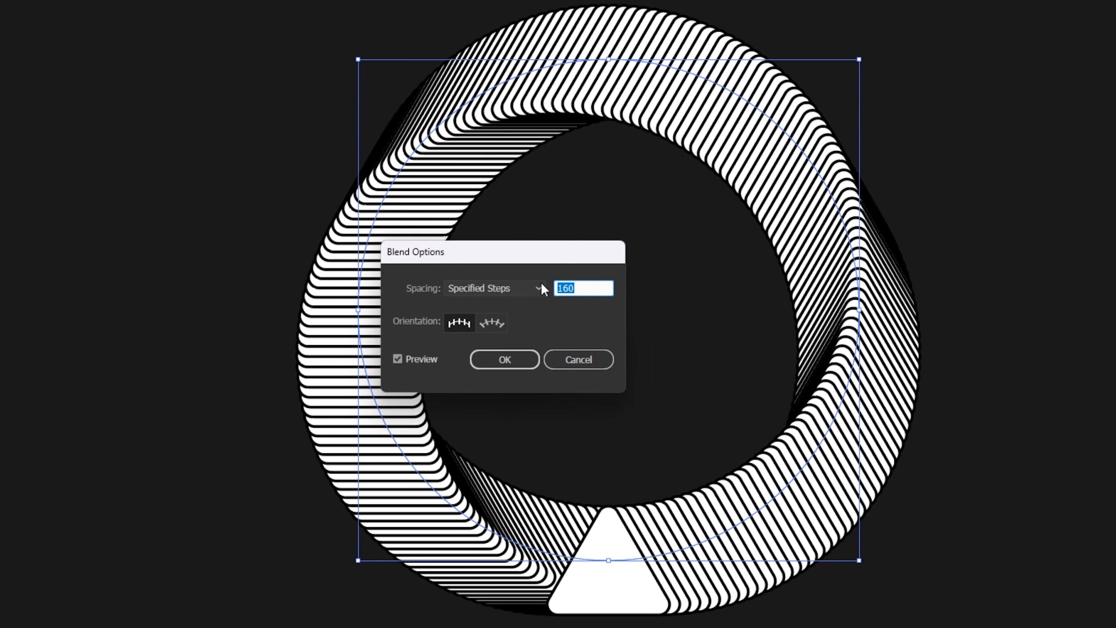
pyautogui.press('Up')
pyautogui.press('Up')
pyautogui.press('Up')
pyautogui.press('Up')
pyautogui.press('Up')
pyautogui.press('Up')
pyautogui.press('Up')
pyautogui.press('Up')
pyautogui.press('Up')
pyautogui.press('Up')
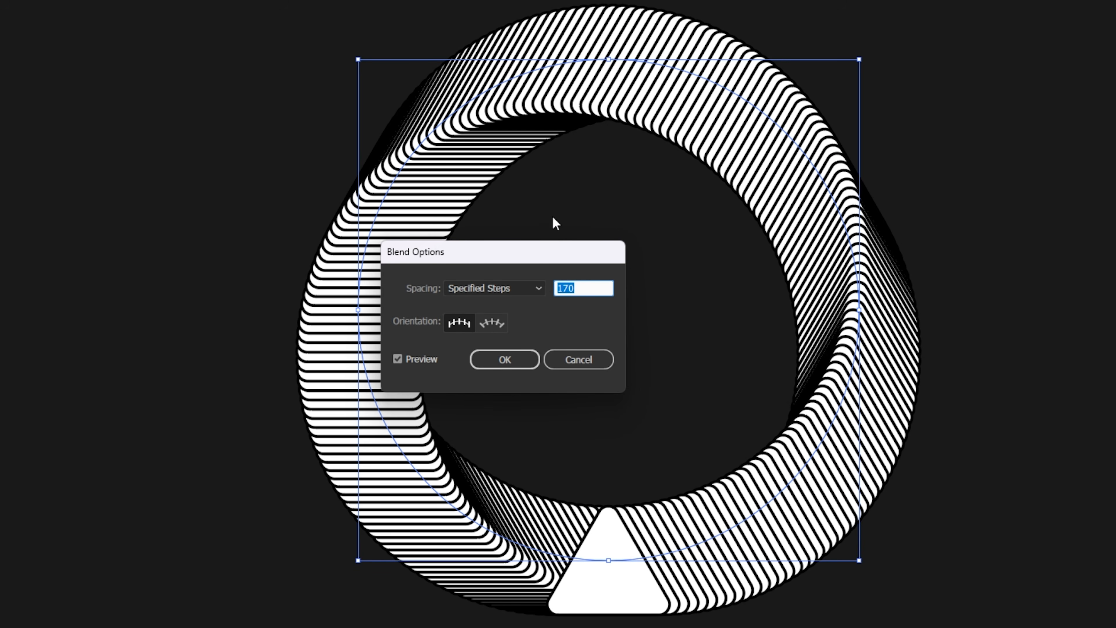
pyautogui.click(536, 364)
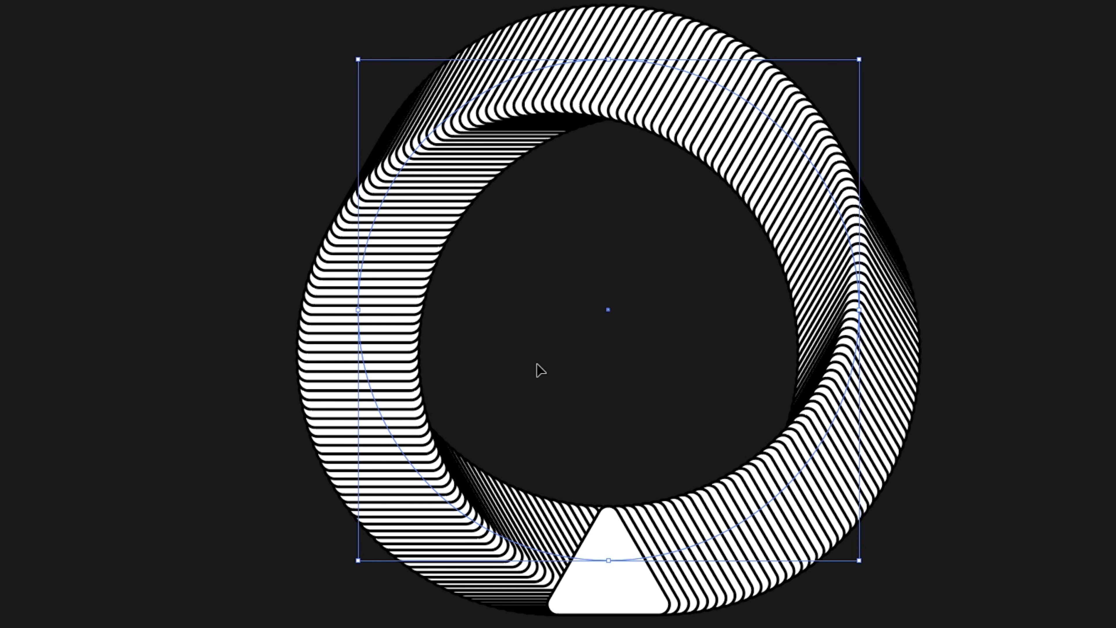
# Isolate the circular triangle blend and select its inner spine circle.
pyautogui.click(248, 161)
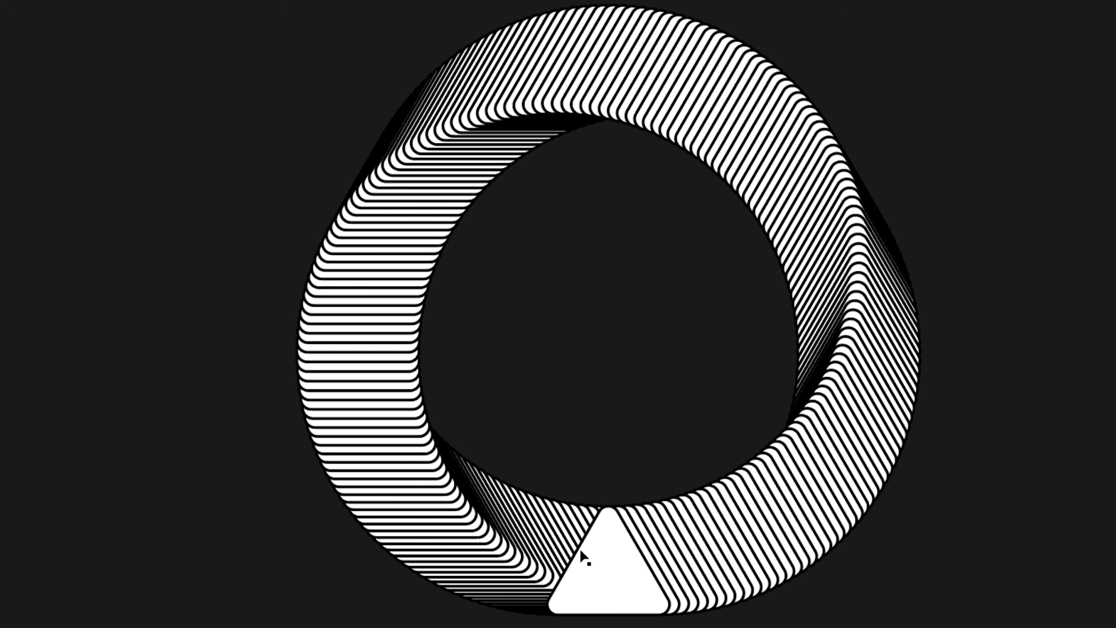
pyautogui.click(614, 566)
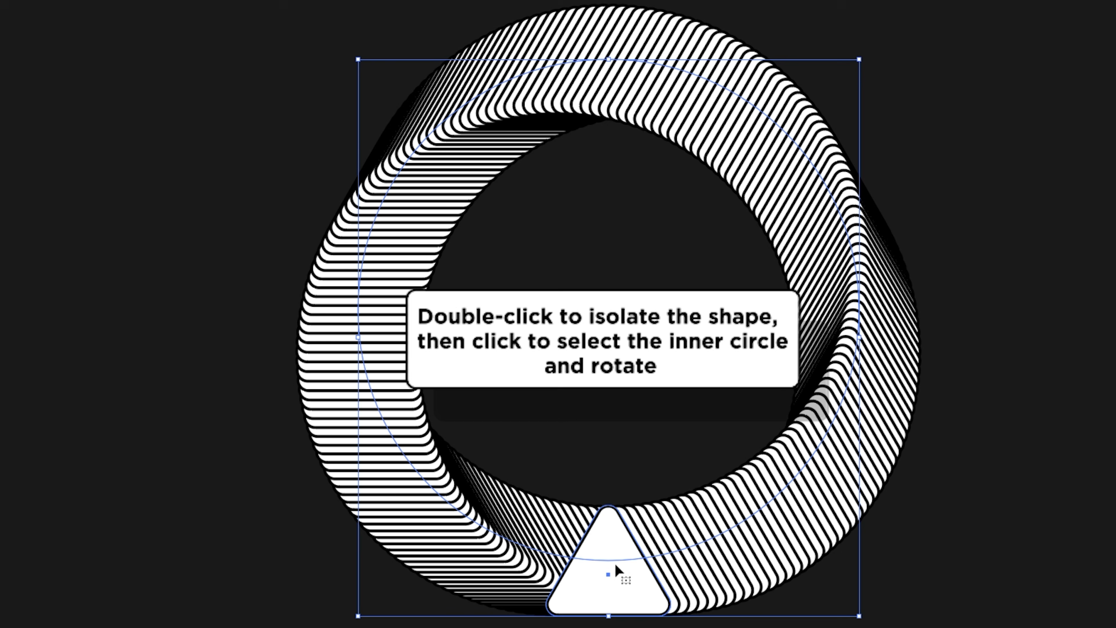
pyautogui.doubleClick(640, 563)
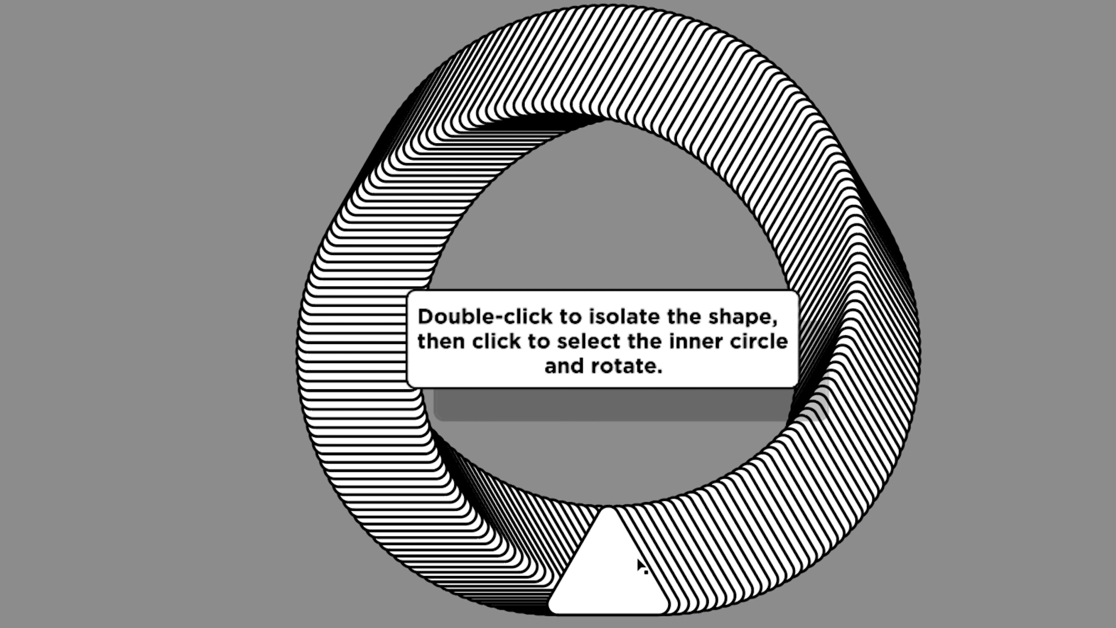
pyautogui.click(639, 563)
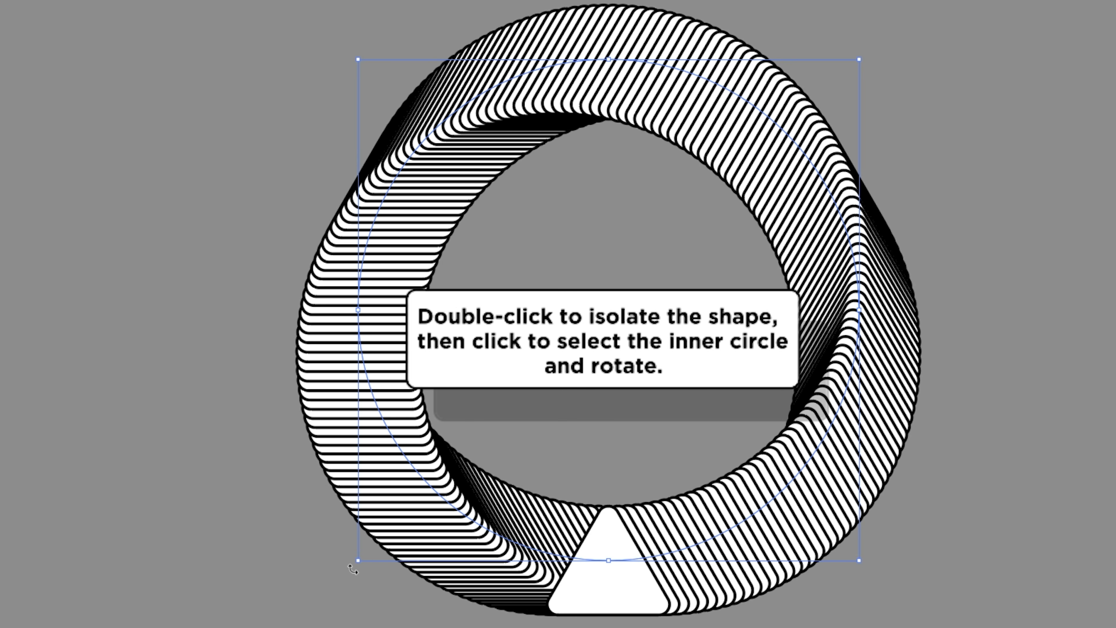
# Rotate the spine circle until the solid white triangle sits on the ring's left side, and exit isolation mode.
pyautogui.moveTo(353, 569); pyautogui.dragTo(828, 311)
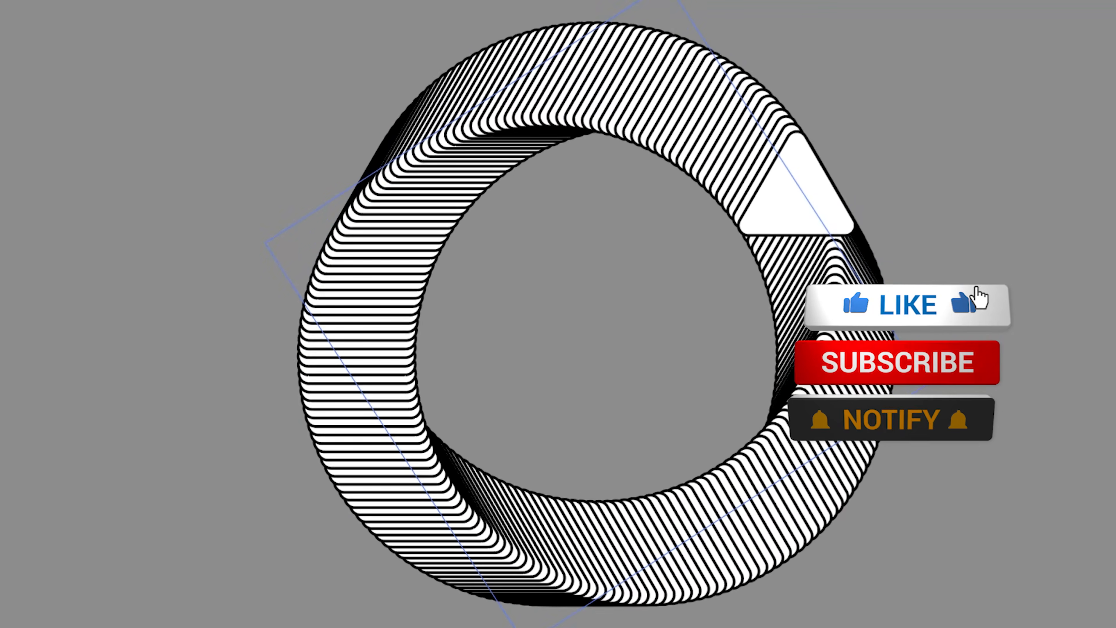
pyautogui.moveTo(822, 362); pyautogui.dragTo(310, 113)
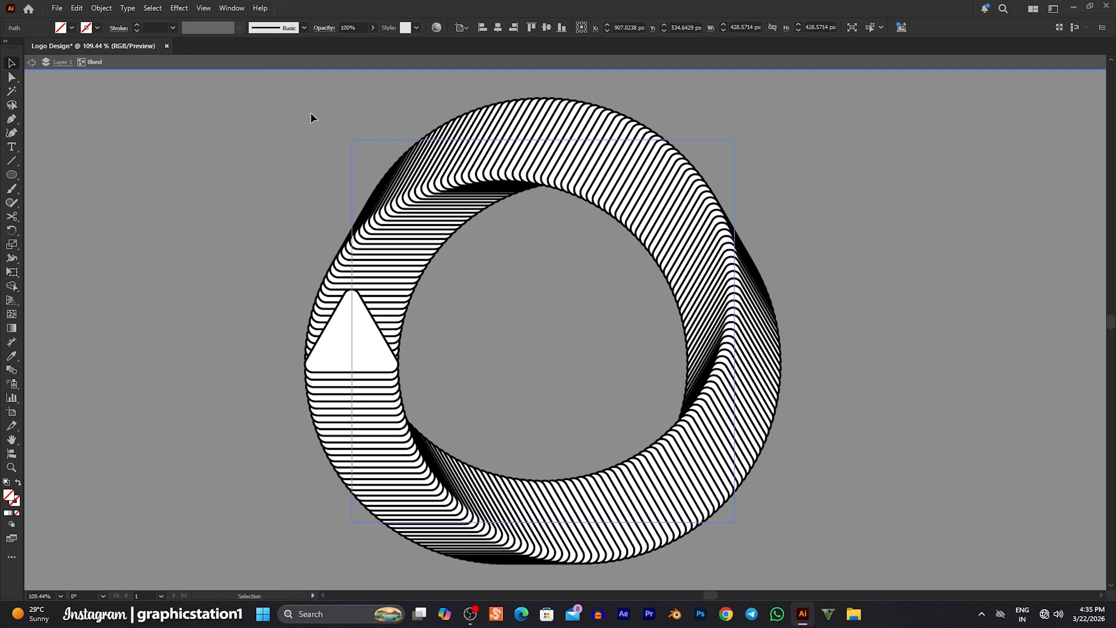
pyautogui.click(265, 204)
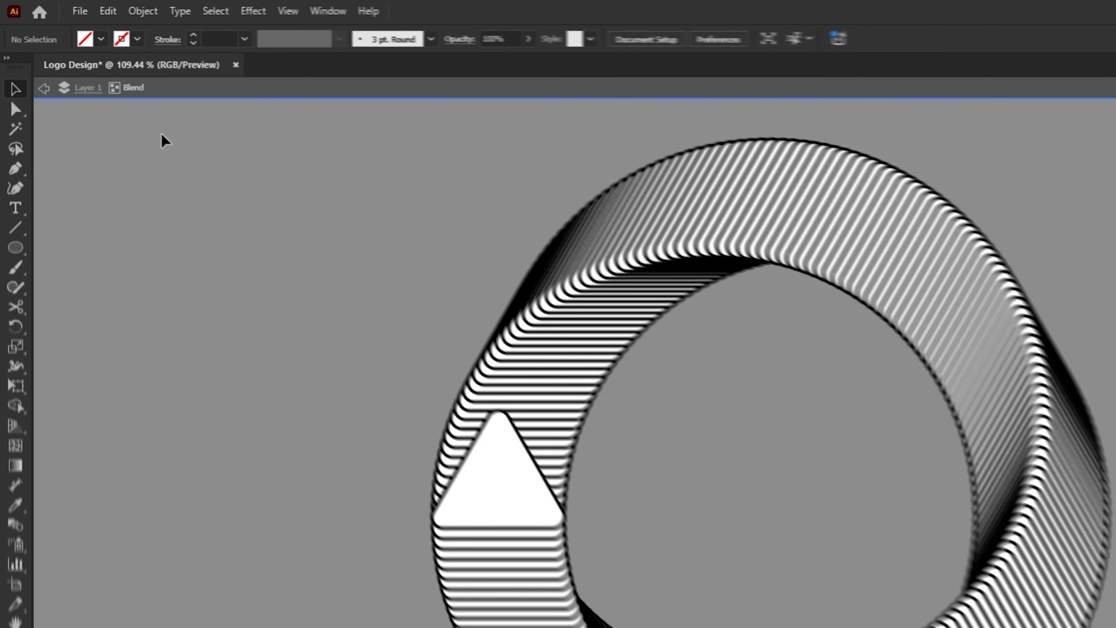
pyautogui.click(43, 89)
pyautogui.click(43, 89)
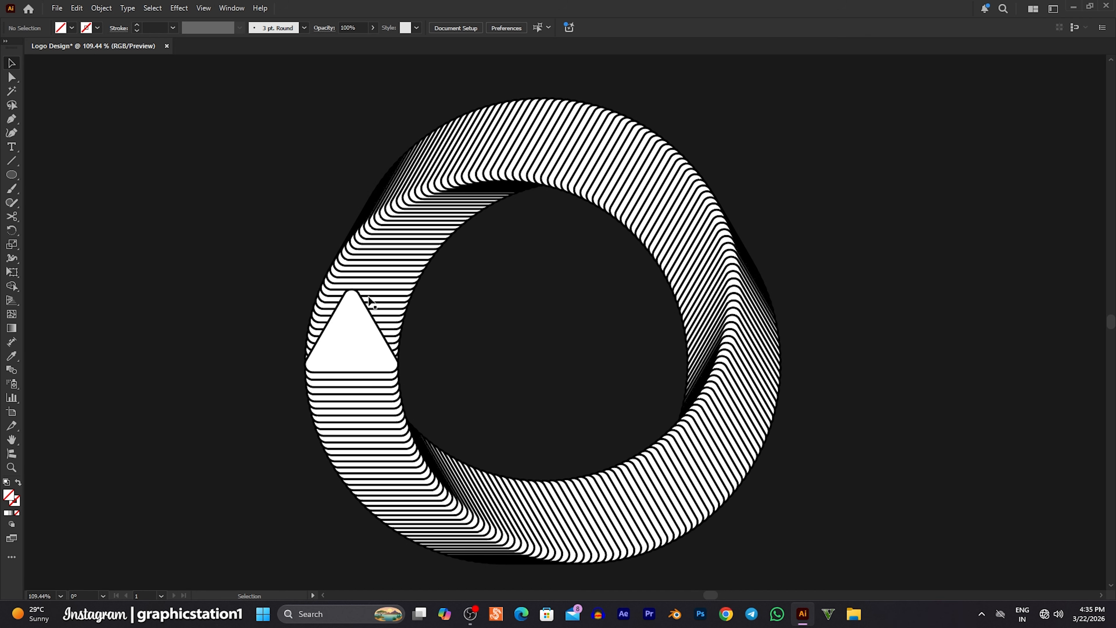
# Copy the whole ring blend and paste the duplicate in place.
pyautogui.click(367, 328)
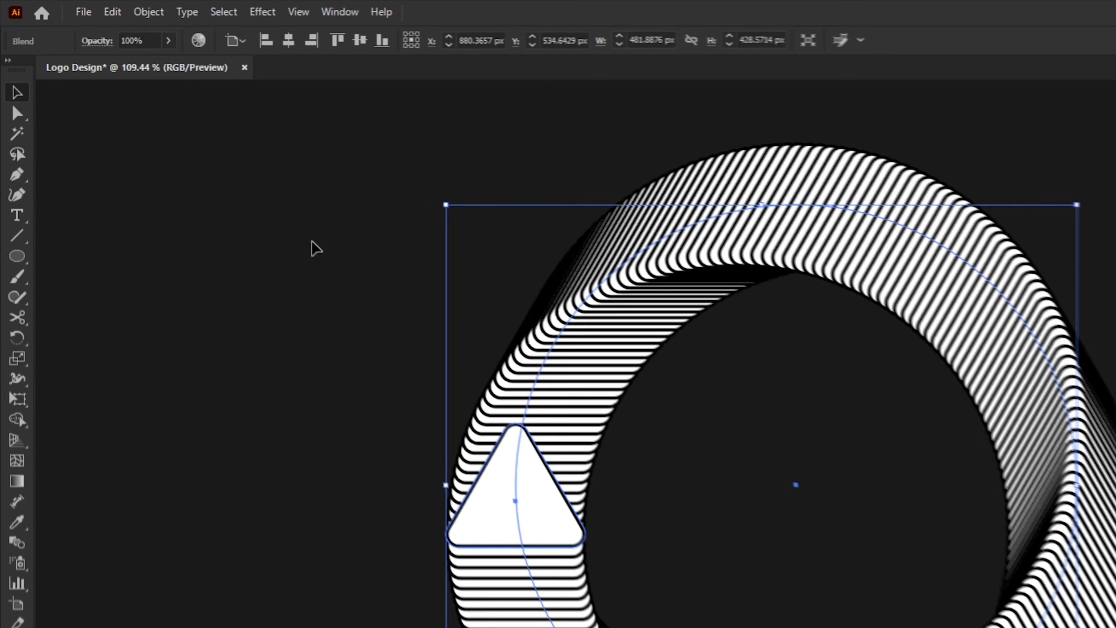
pyautogui.click(115, 18)
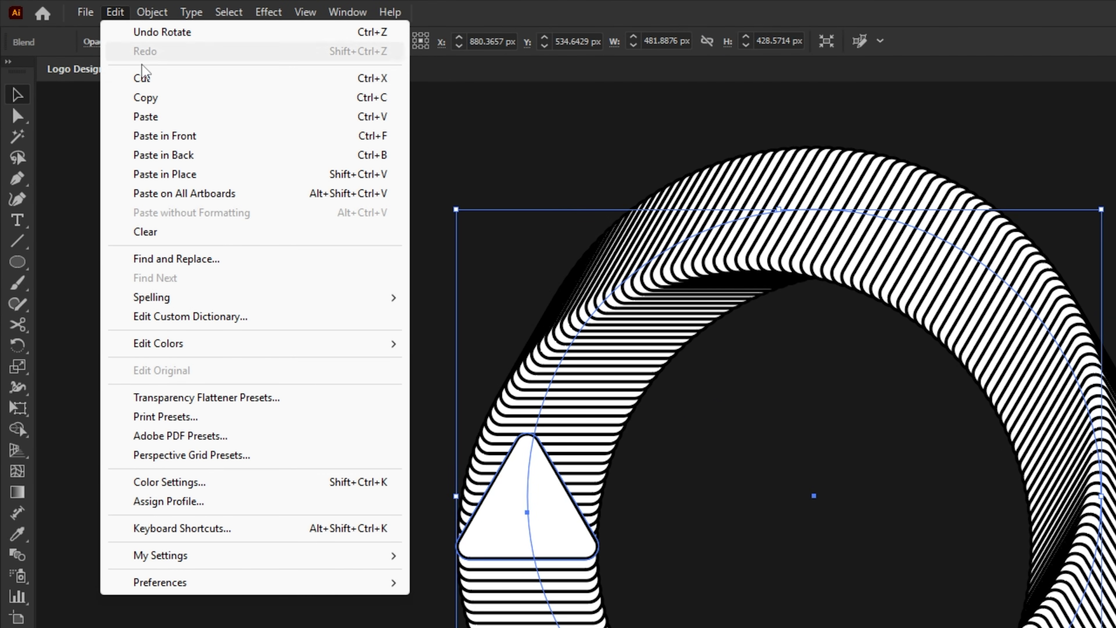
pyautogui.click(159, 102)
pyautogui.click(117, 19)
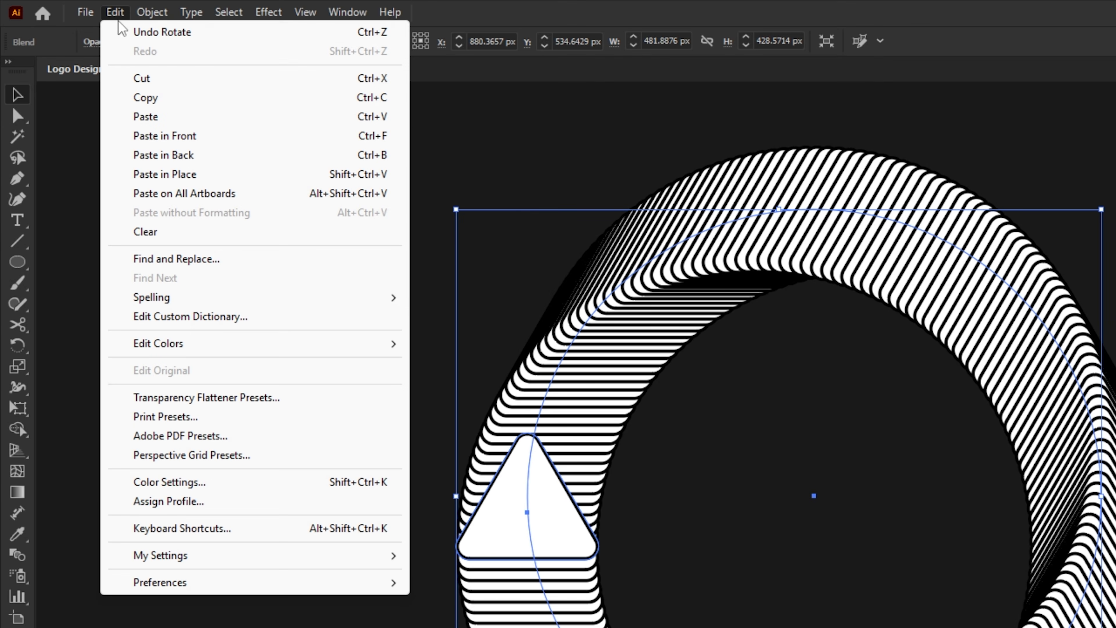
pyautogui.click(174, 176)
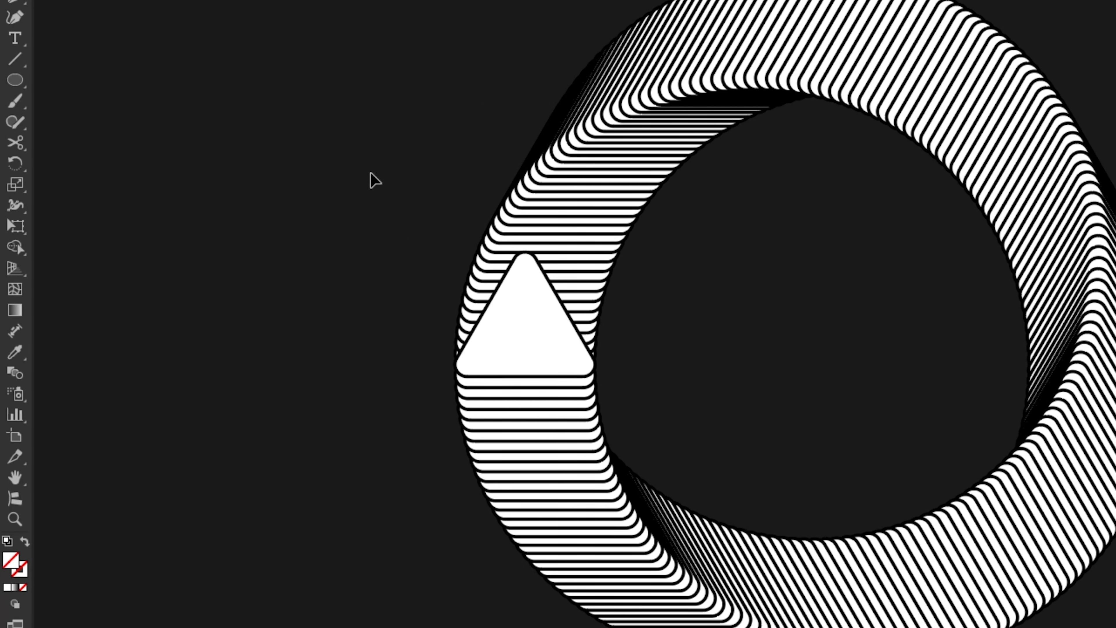
# Draw an unfilled rectangle with a black stroke around the solid white triangle, its lower edge level with the triangle's base.
pyautogui.click(25, 82)
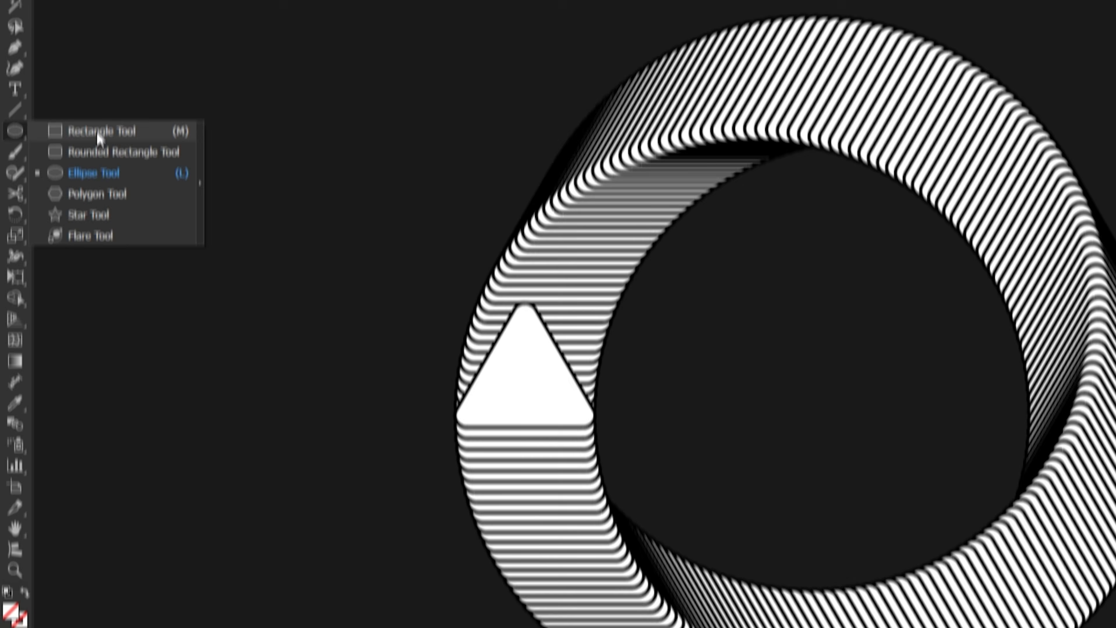
pyautogui.click(85, 82)
pyautogui.click(144, 47)
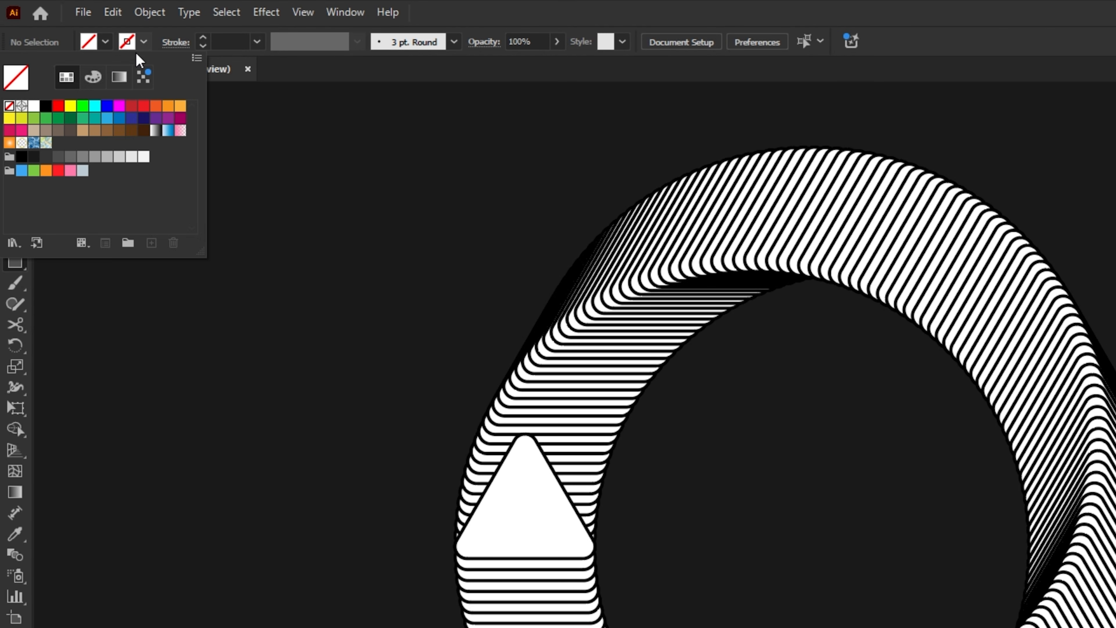
pyautogui.click(49, 107)
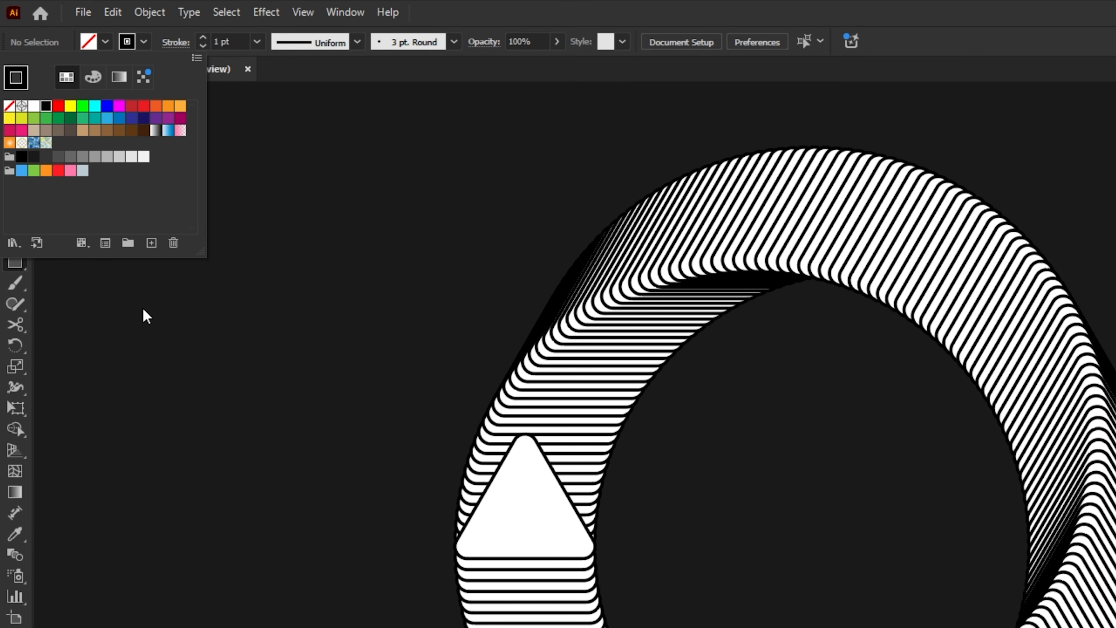
pyautogui.click(182, 380)
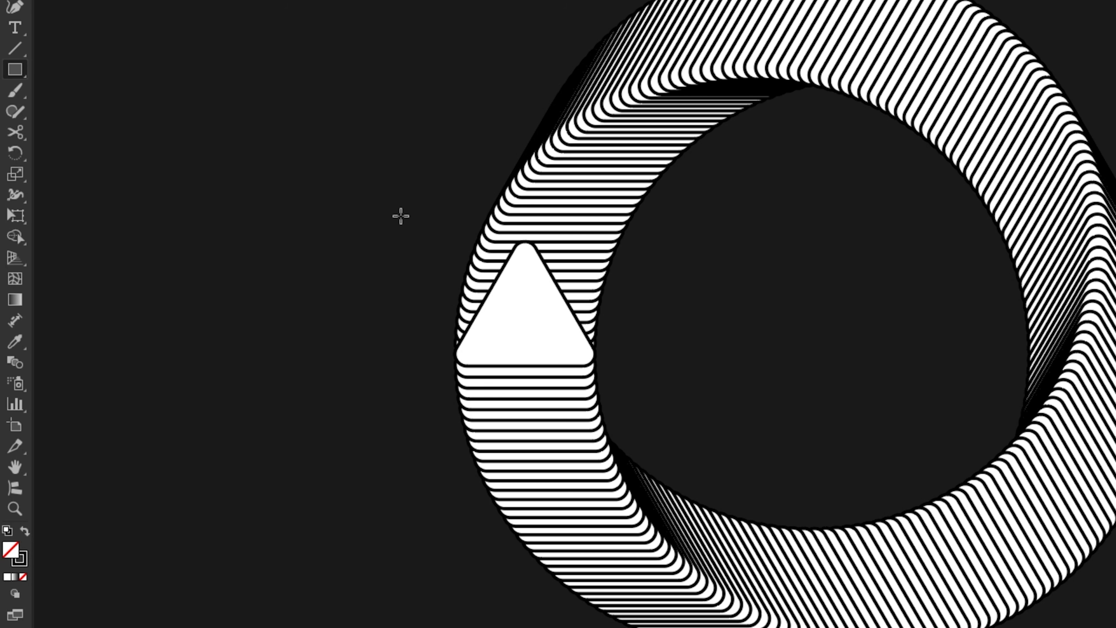
pyautogui.moveTo(416, 228); pyautogui.dragTo(663, 366)
pyautogui.moveTo(383, 367); pyautogui.dragTo(384, 368)
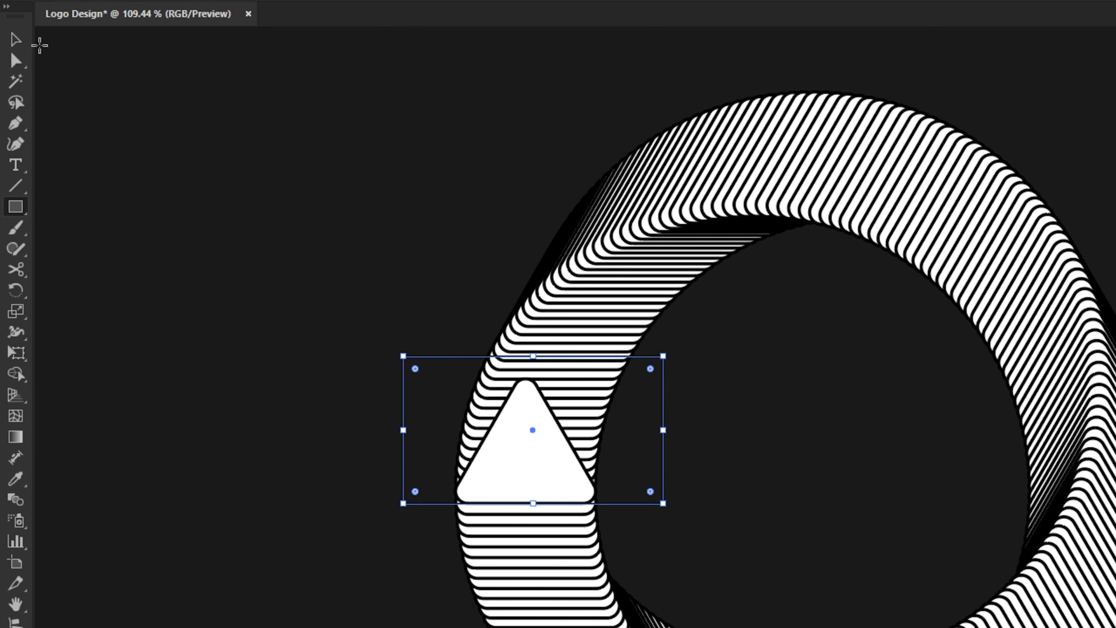
# Select the rectangle together with the pasted ring blend, make a clipping mask from them and deselect.
pyautogui.press('v')
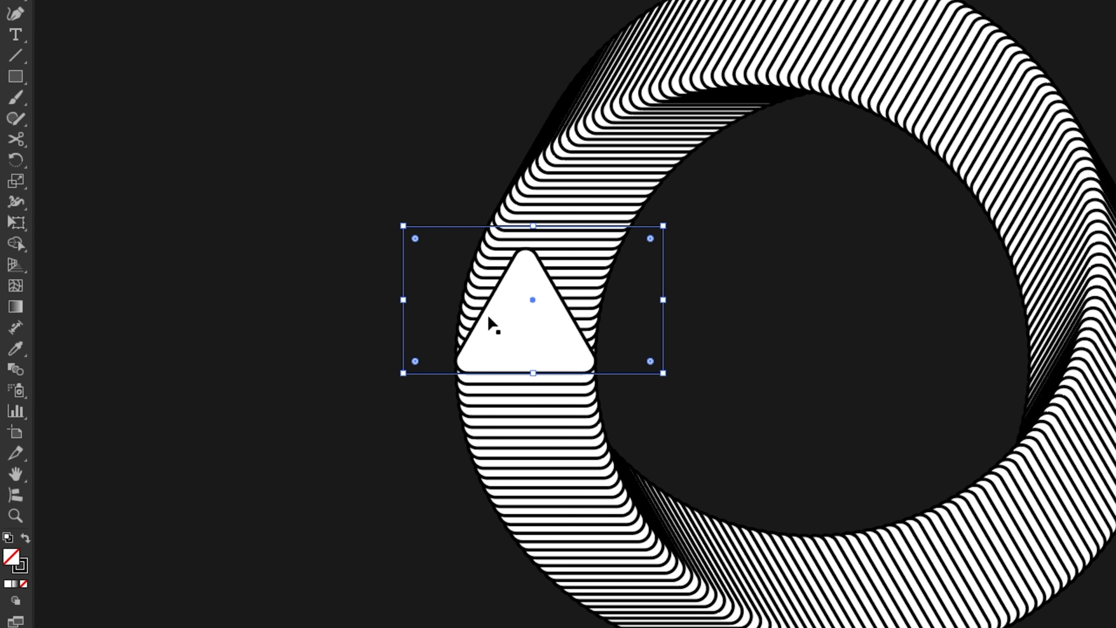
pyautogui.keyDown('shift'); pyautogui.click(497, 326); pyautogui.keyUp('shift')
pyautogui.rightClick(497, 325)
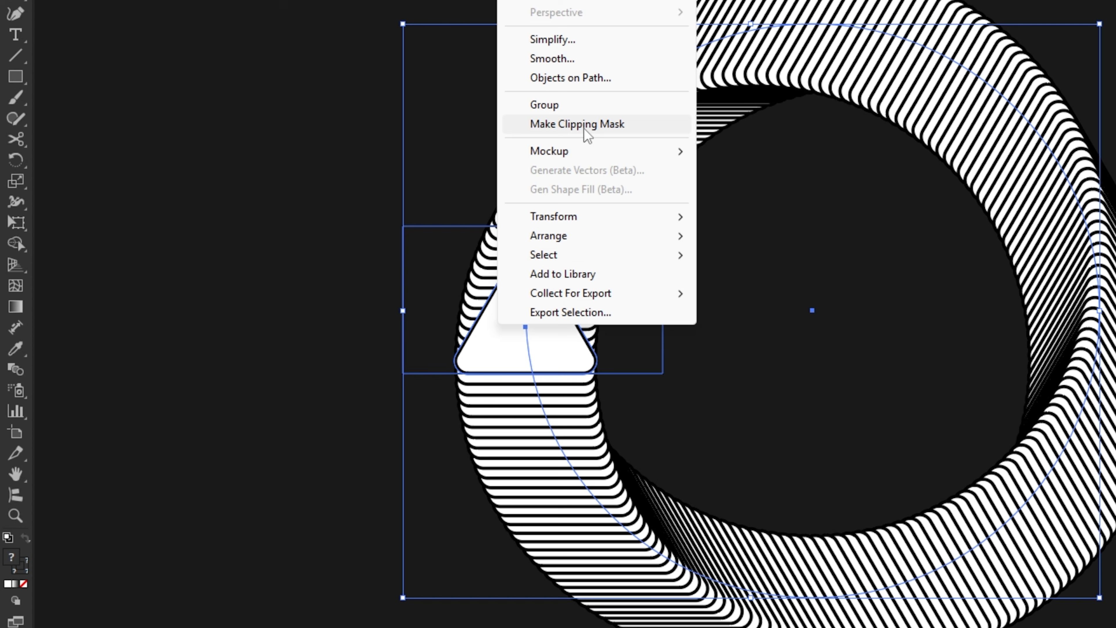
pyautogui.click(584, 124)
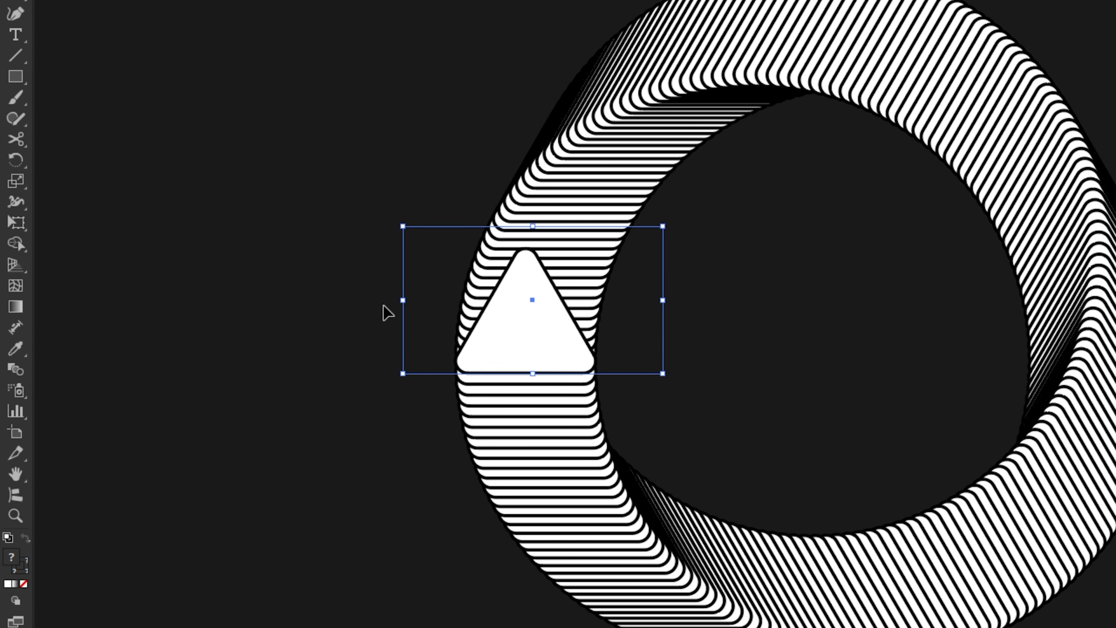
pyautogui.click(386, 313)
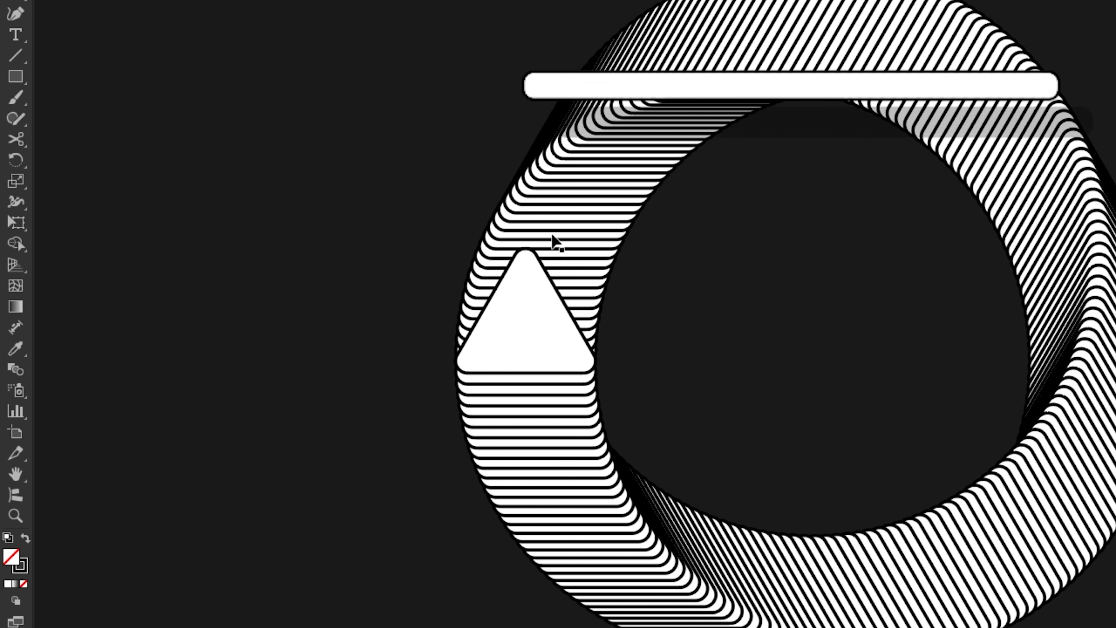
# Isolate the clipped blend to select its inner circle, exit isolation, and rotate the circle until stripes replace the solid white triangle.
pyautogui.click(552, 244)
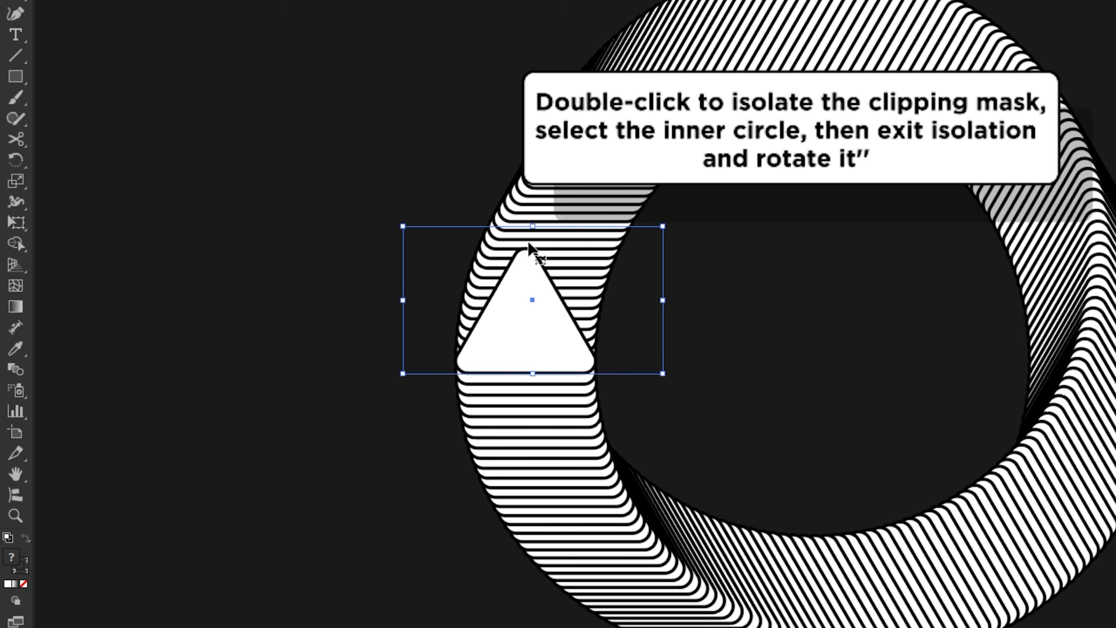
pyautogui.doubleClick(529, 245)
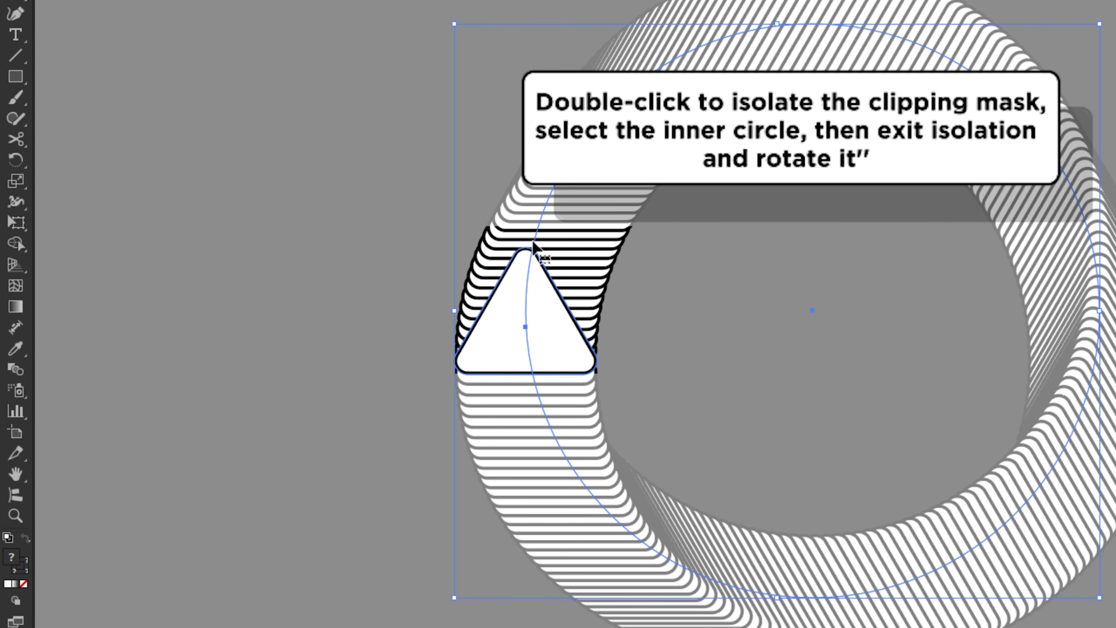
pyautogui.doubleClick(534, 240)
pyautogui.click(534, 241)
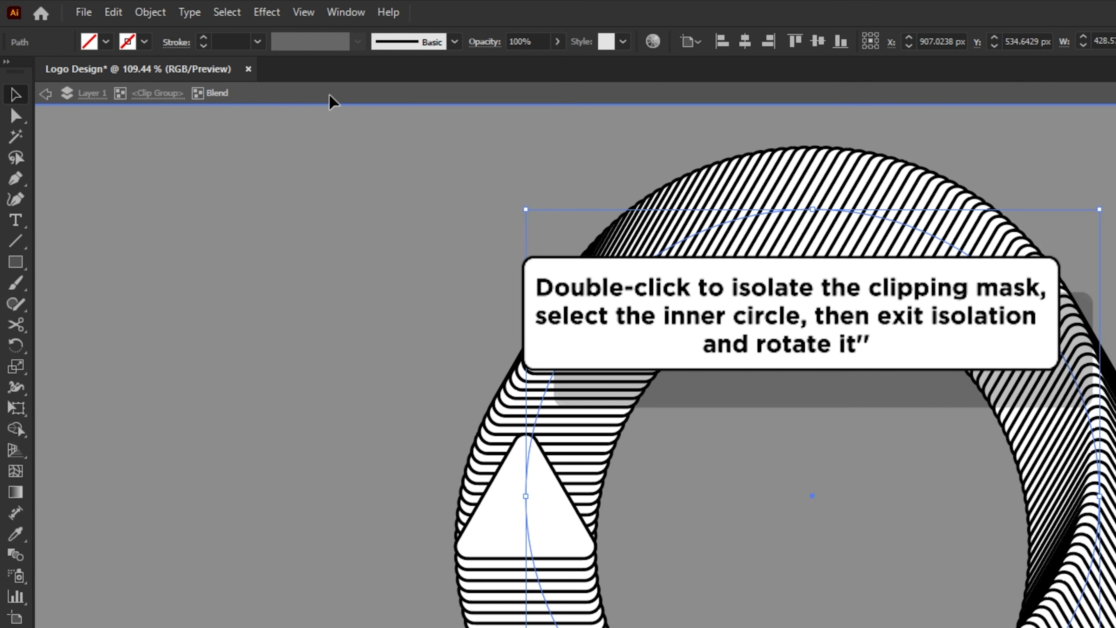
pyautogui.click(329, 94)
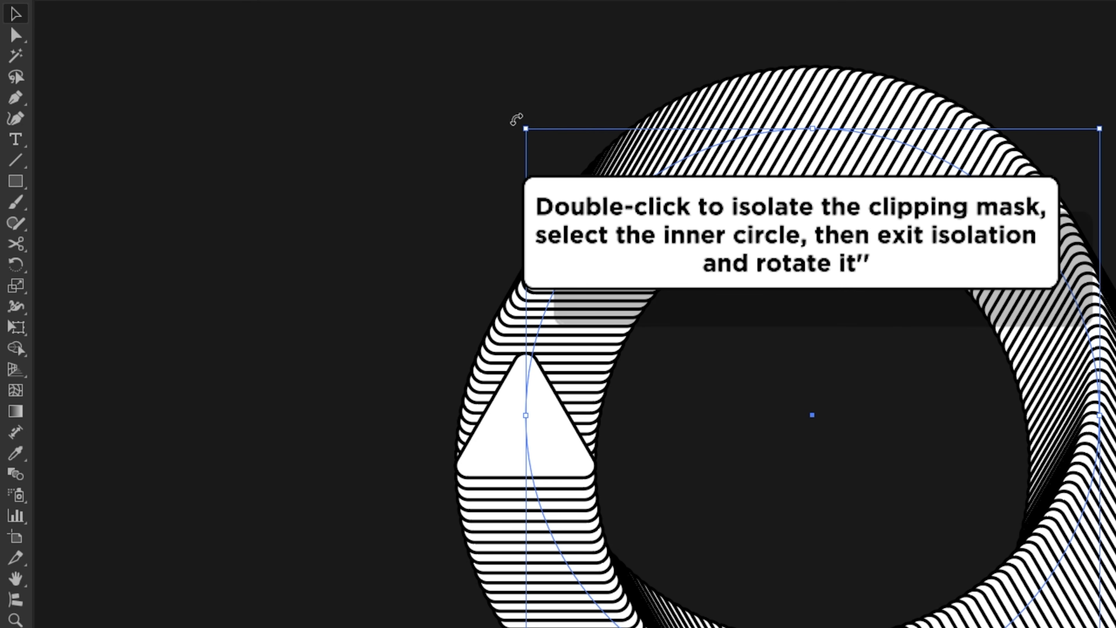
pyautogui.moveTo(516, 119); pyautogui.dragTo(728, 43)
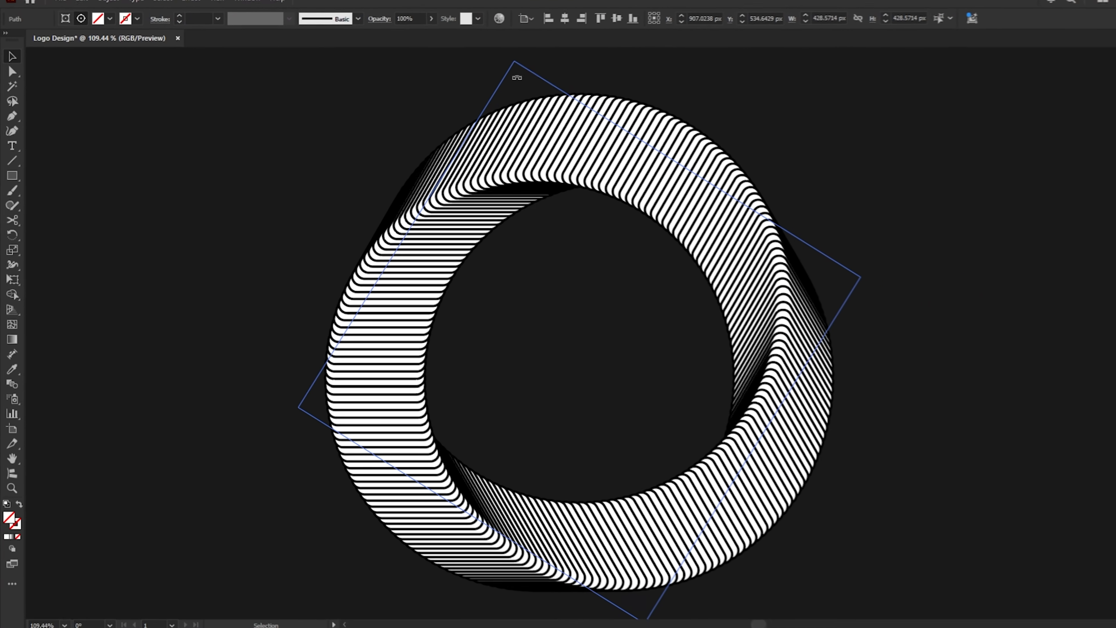
pyautogui.click(372, 152)
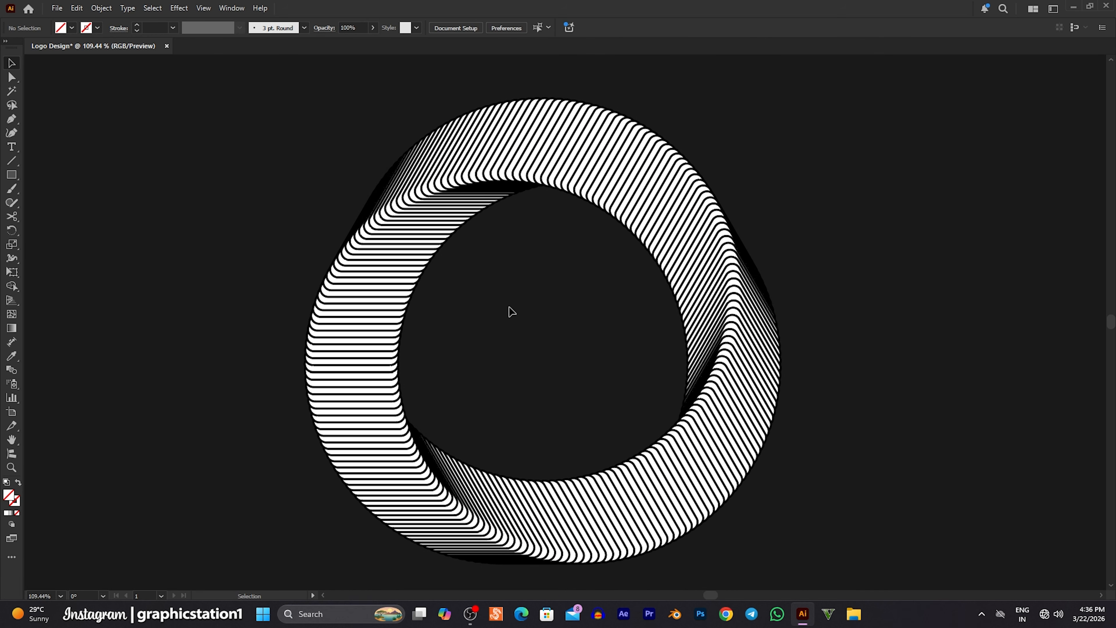
# Select the ring blend with its clipped copy and move them to the left part of the artboard.
pyautogui.hotkey('ctrl', '1')
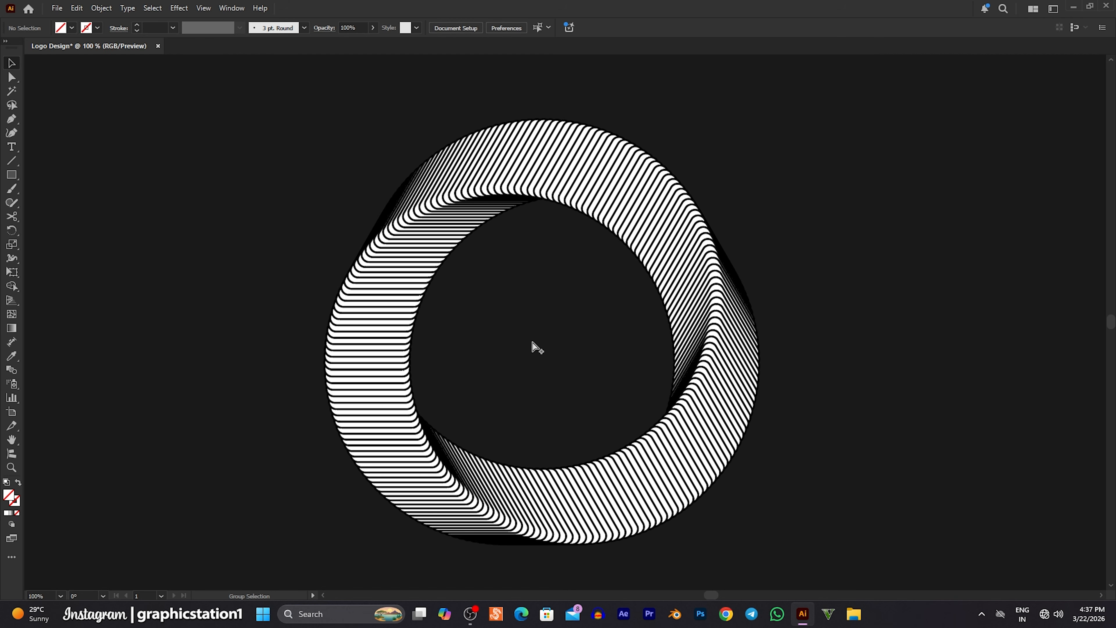
pyautogui.scroll(-1, 532, 343)
pyautogui.moveTo(572, 385); pyautogui.dragTo(538, 366)
pyautogui.moveTo(341, 159); pyautogui.dragTo(396, 413)
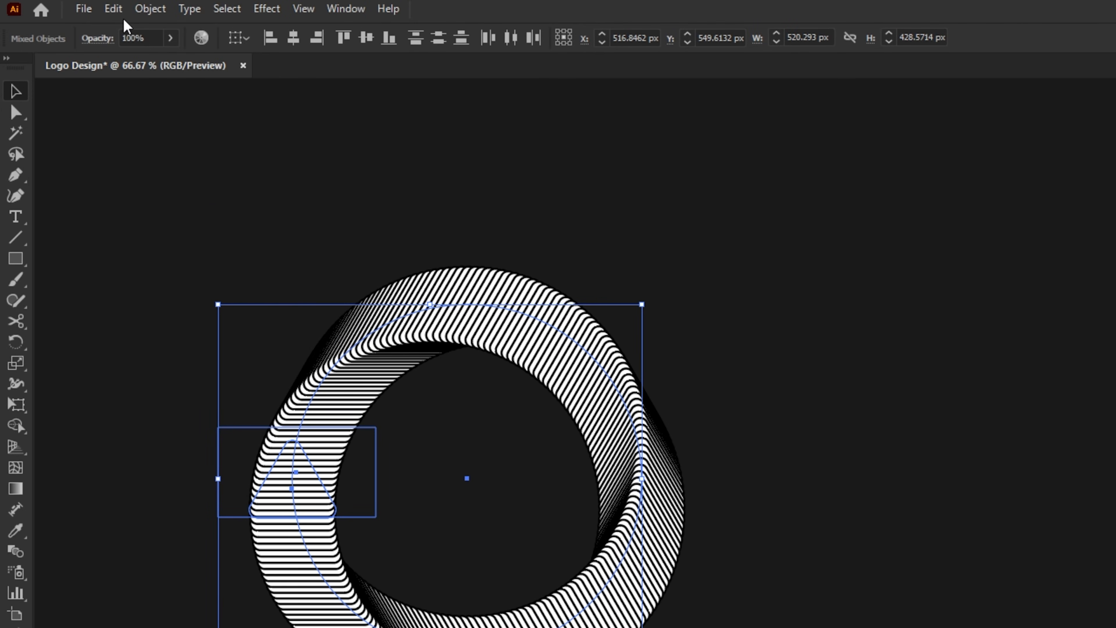
# Copy the selected ring blend and clipped patch, and paste the duplicates in place.
pyautogui.click(78, 9)
pyautogui.click(143, 93)
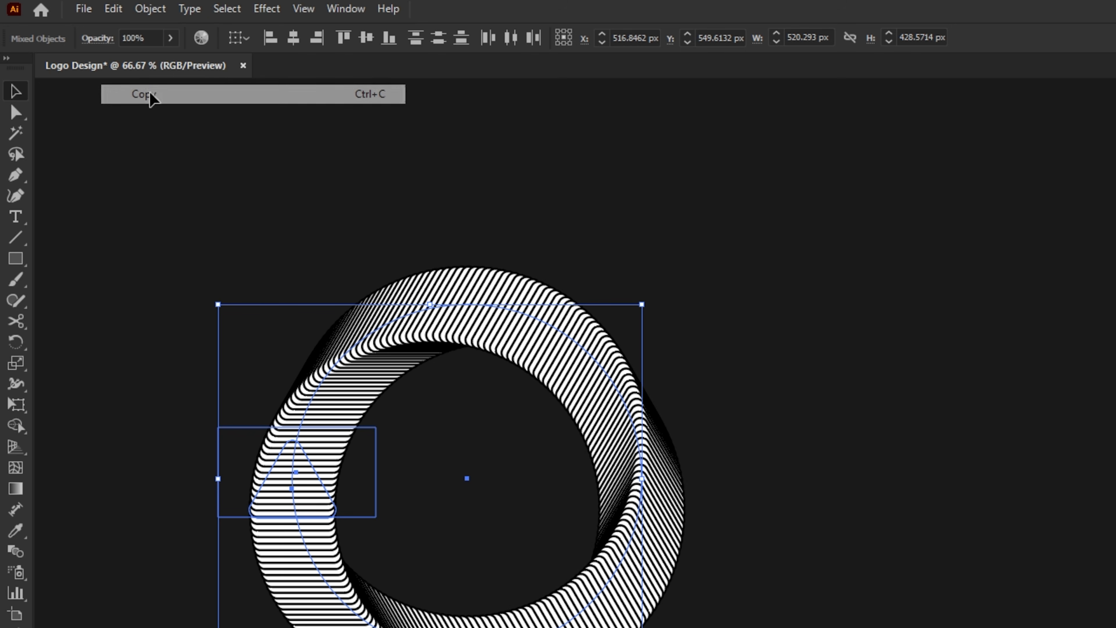
pyautogui.click(121, 12)
pyautogui.click(162, 170)
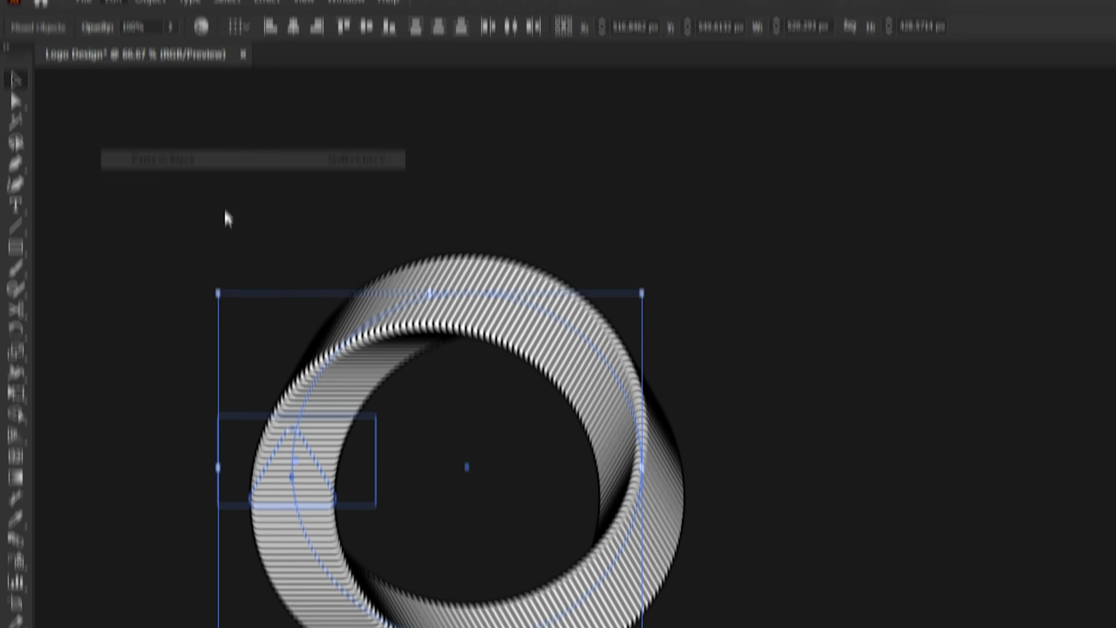